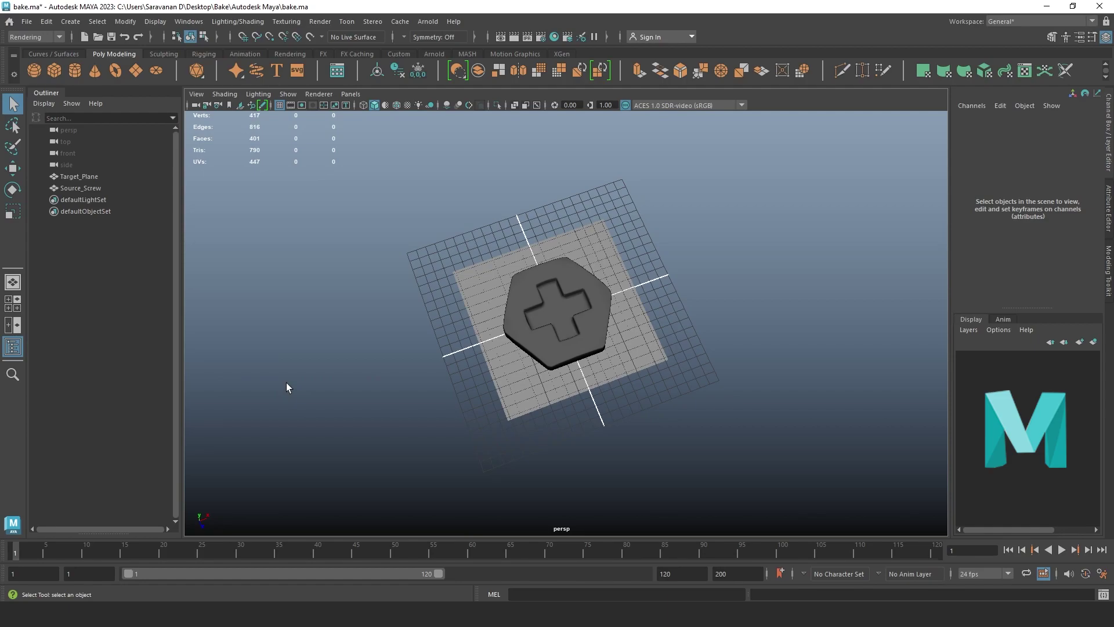
Step: Orbit the scene and alternately select Target_Plane and Source_Screw to identify the bake target and source
{"action": "scroll", "coordinate": [354, 355], "scroll_direction": "down", "scroll_amount": 3}
{"action": "left_click_drag", "start_coordinate": [363, 355], "coordinate": [394, 307], "text": "alt"}
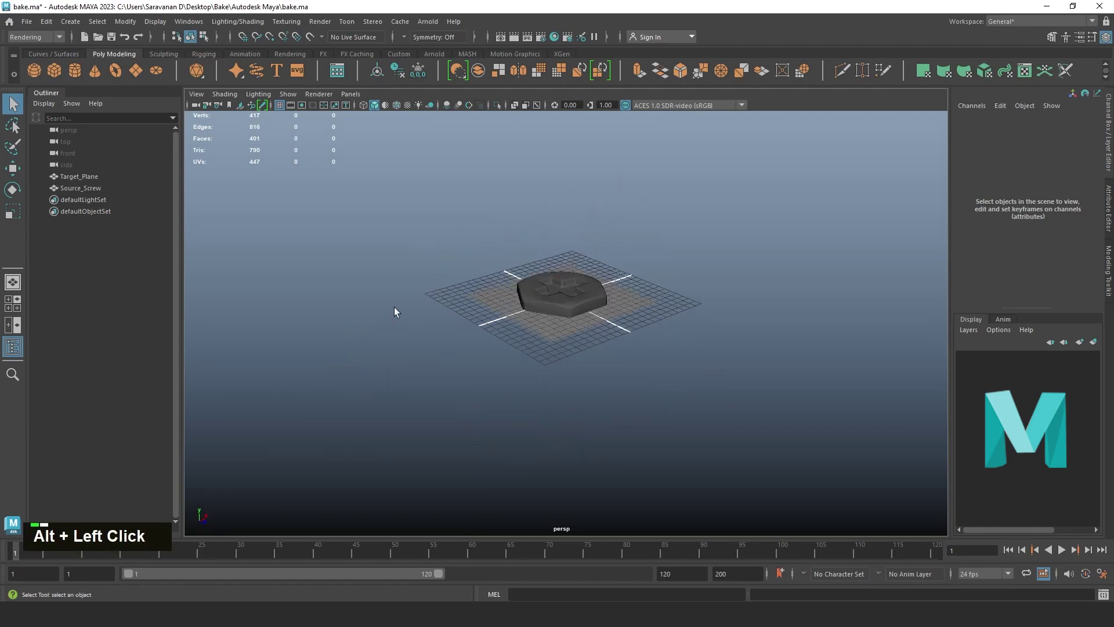
{"action": "scroll", "coordinate": [604, 273], "scroll_direction": "up", "scroll_amount": 3}
{"action": "left_click_drag", "start_coordinate": [603, 272], "coordinate": [611, 350], "text": "alt"}
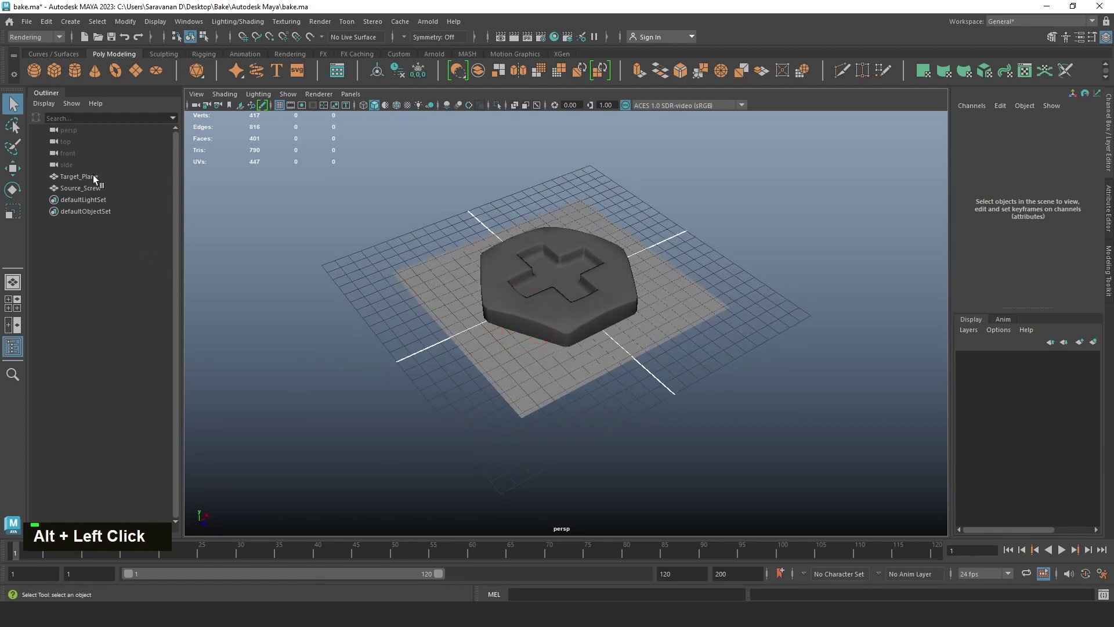
{"action": "left_click", "coordinate": [93, 176]}
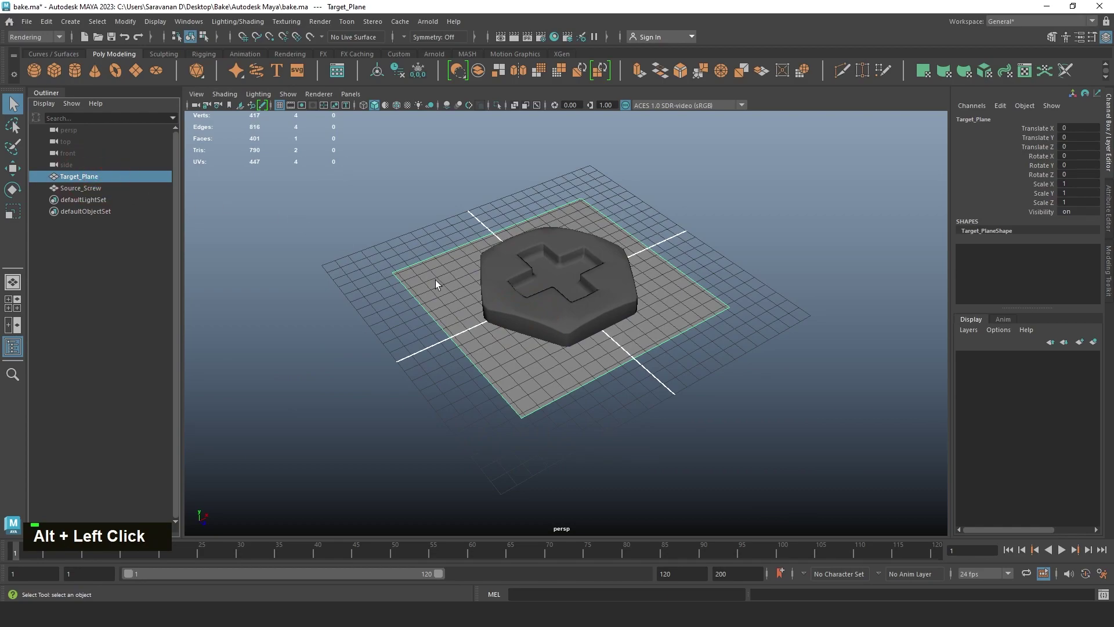
{"action": "left_click", "coordinate": [559, 337]}
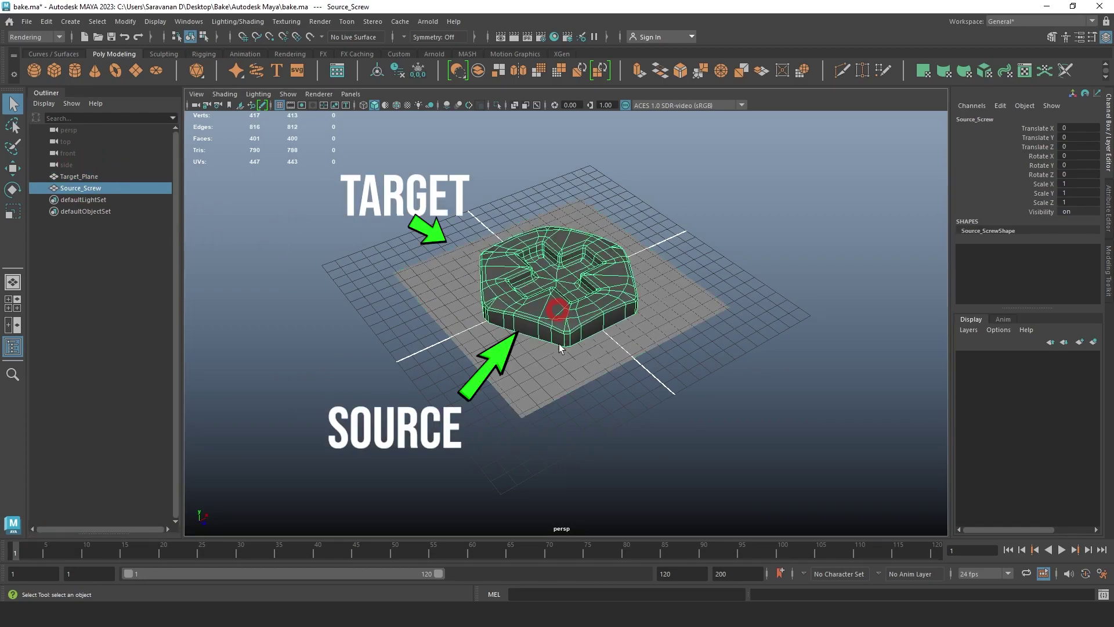
{"action": "left_click", "coordinate": [536, 359]}
{"action": "left_click", "coordinate": [554, 342]}
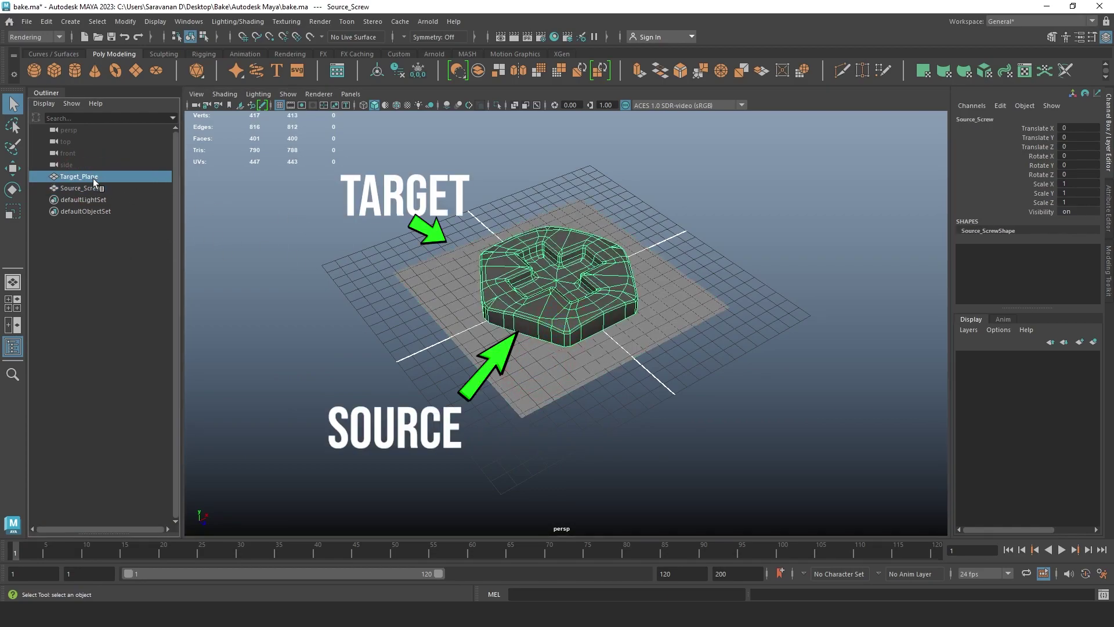
{"action": "left_click", "coordinate": [93, 177]}
{"action": "left_click", "coordinate": [92, 191]}
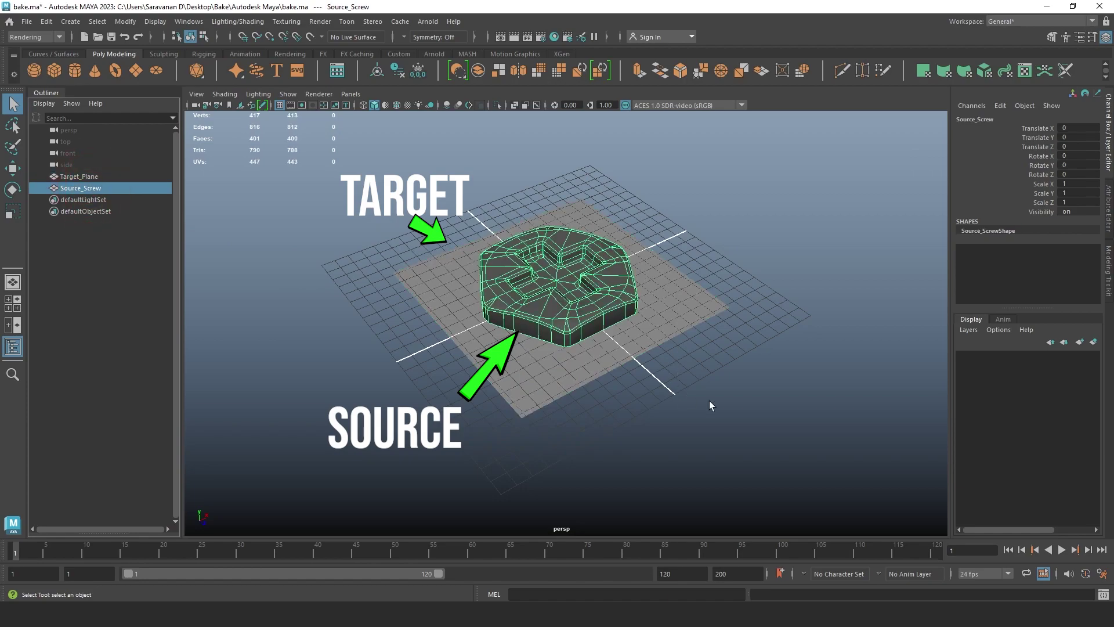
{"action": "left_click", "coordinate": [709, 401]}
{"action": "left_click", "coordinate": [99, 188]}
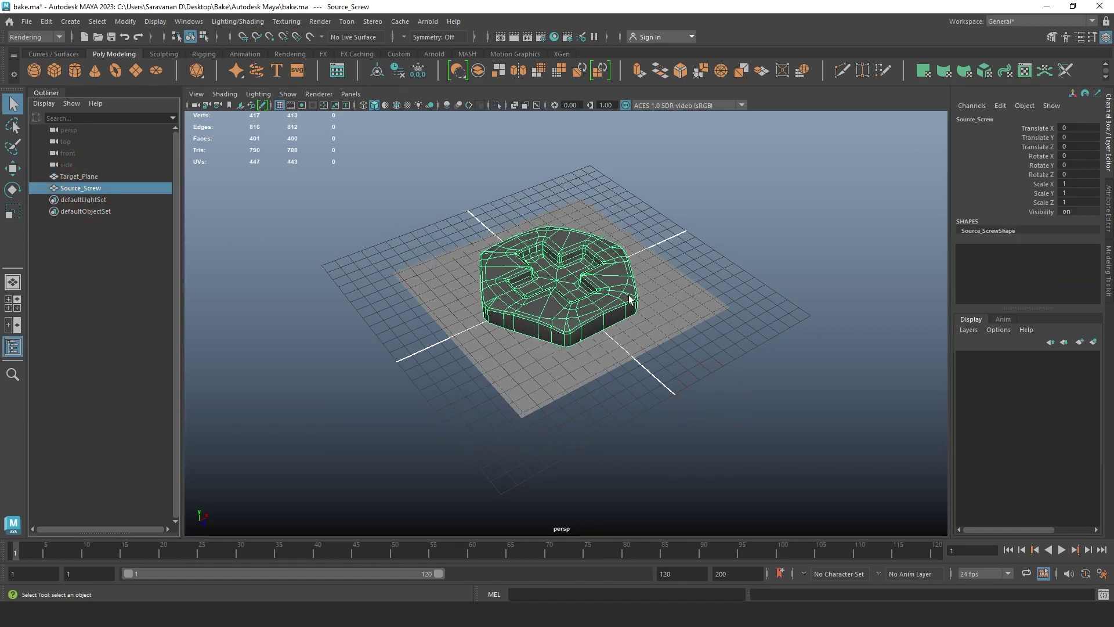
{"action": "left_click", "coordinate": [767, 216]}
{"action": "left_click", "coordinate": [427, 291]}
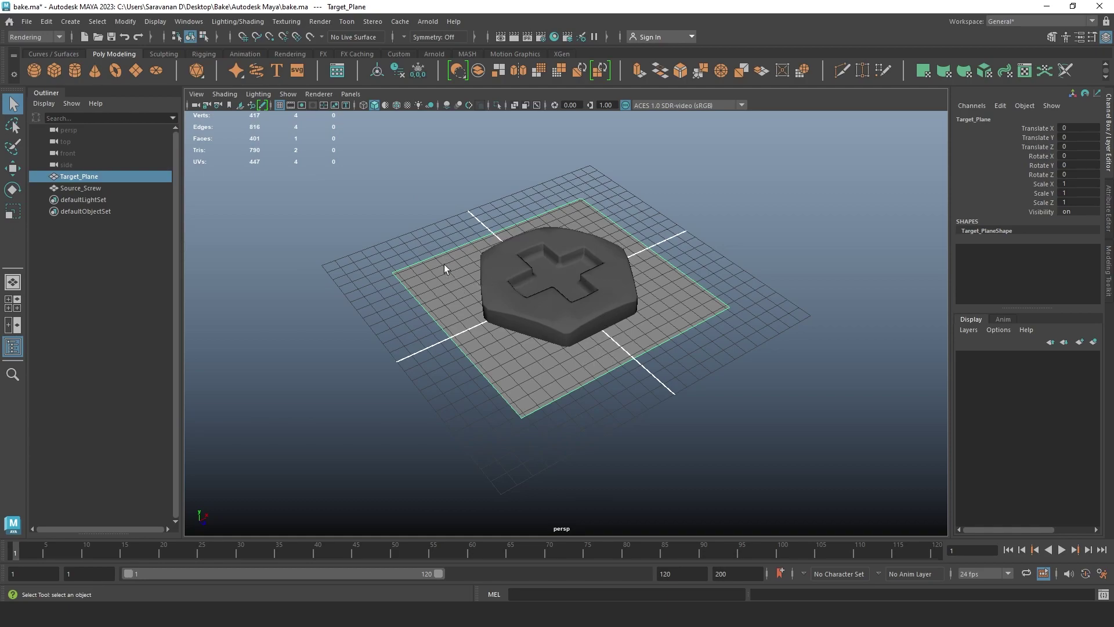
{"action": "left_click", "coordinate": [735, 178]}
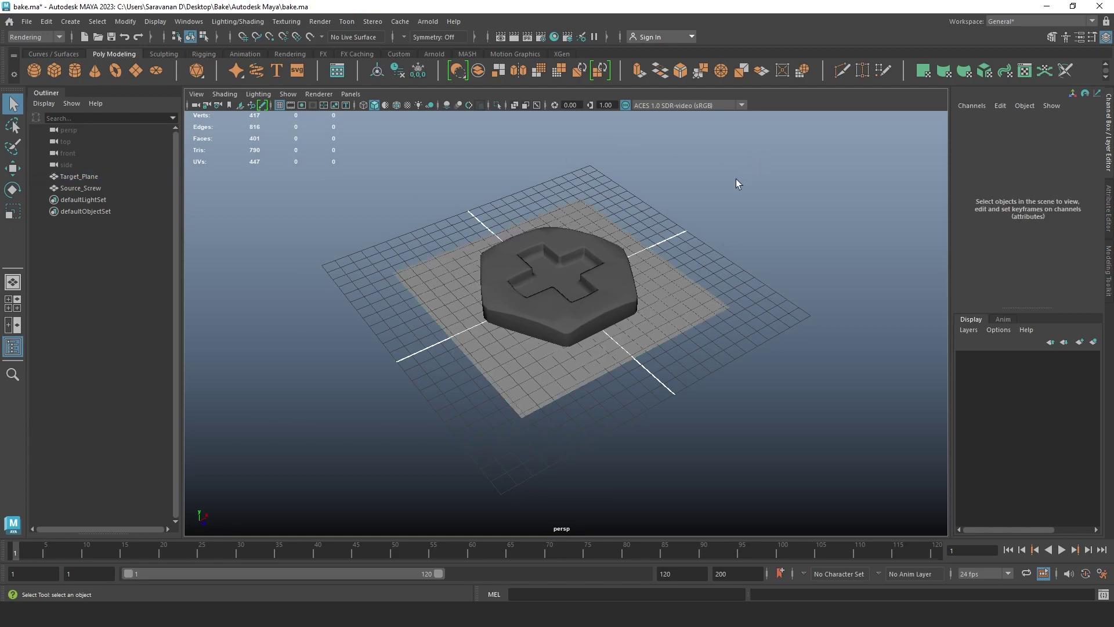
{"action": "left_click", "coordinate": [509, 284]}
{"action": "left_click", "coordinate": [688, 231]}
Step: Select all of Source_Screw's faces and reverse their normals as a test
{"action": "scroll", "coordinate": [509, 268], "scroll_direction": "up", "scroll_amount": 3}
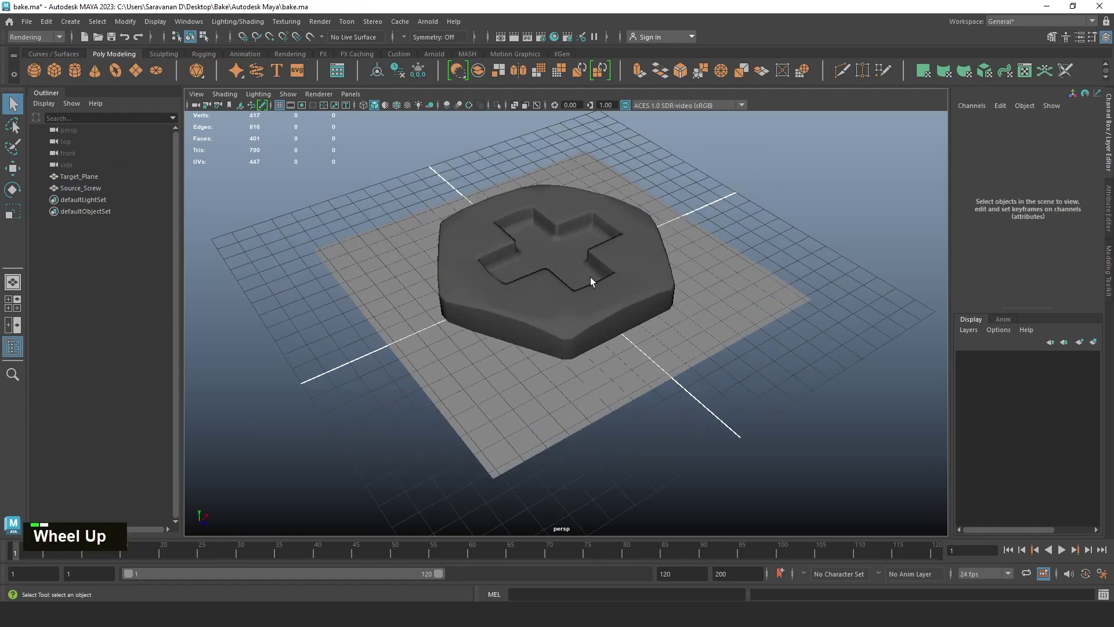
{"action": "left_click_drag", "start_coordinate": [590, 276], "coordinate": [591, 304], "text": "alt"}
{"action": "left_click", "coordinate": [607, 278]}
{"action": "right_click_drag", "start_coordinate": [610, 248], "coordinate": [698, 304]}
{"action": "double_click", "coordinate": [621, 278]}
{"action": "right_click", "coordinate": [823, 184]}
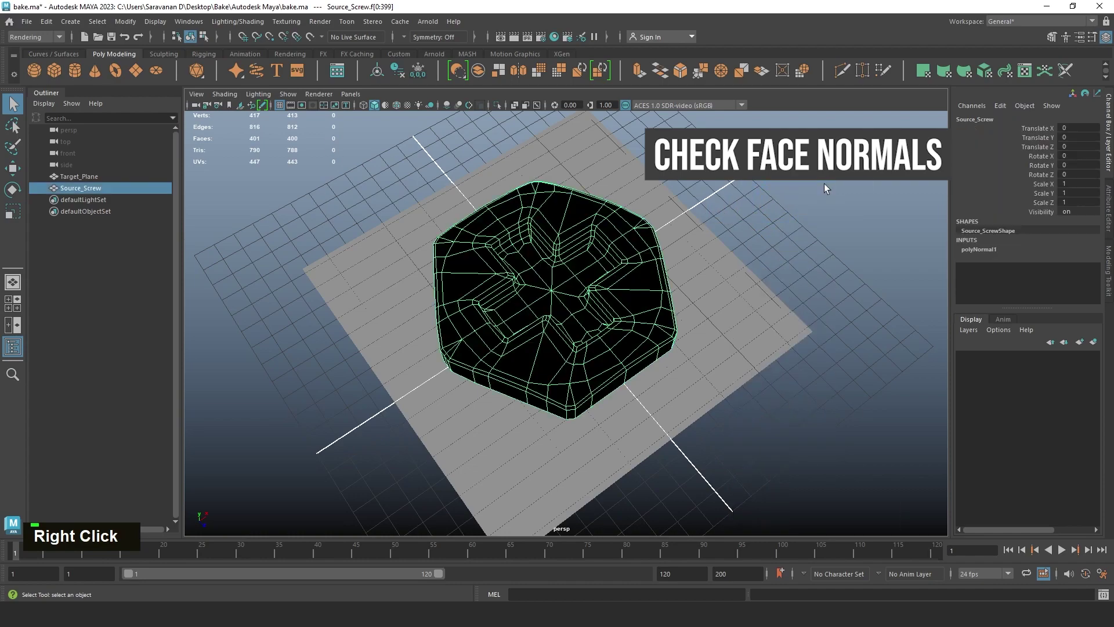
Step: Reverse the screw's face normals back to point outward and return to Object mode
{"action": "left_click_drag", "start_coordinate": [672, 312], "coordinate": [564, 274], "text": "alt"}
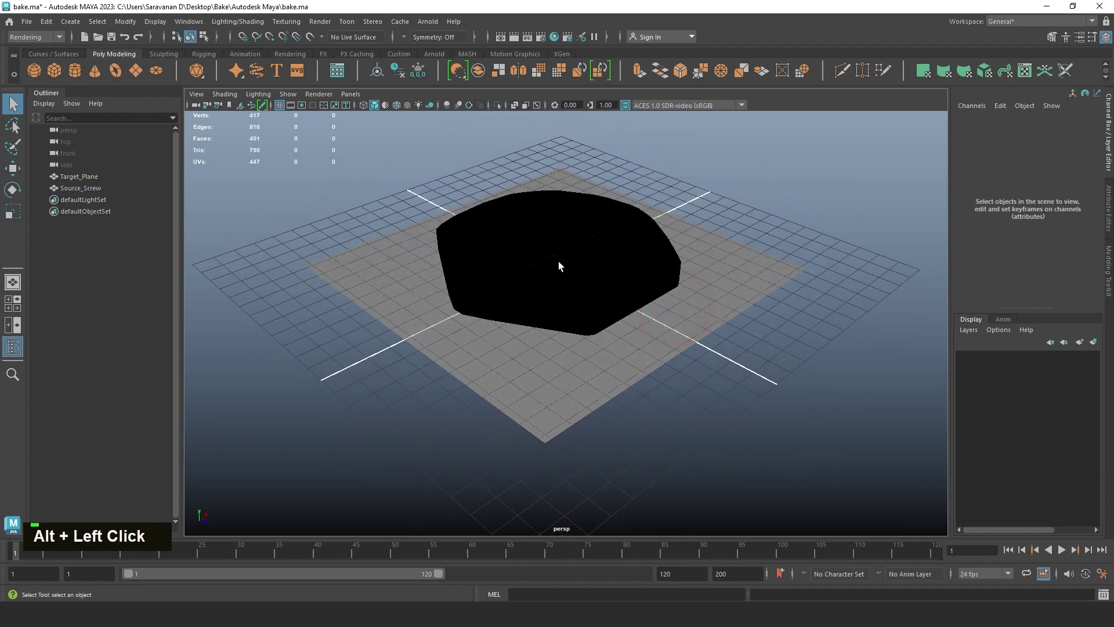
{"action": "left_click", "coordinate": [566, 238]}
{"action": "right_click_drag", "start_coordinate": [566, 238], "coordinate": [693, 270]}
{"action": "double_click", "coordinate": [572, 266]}
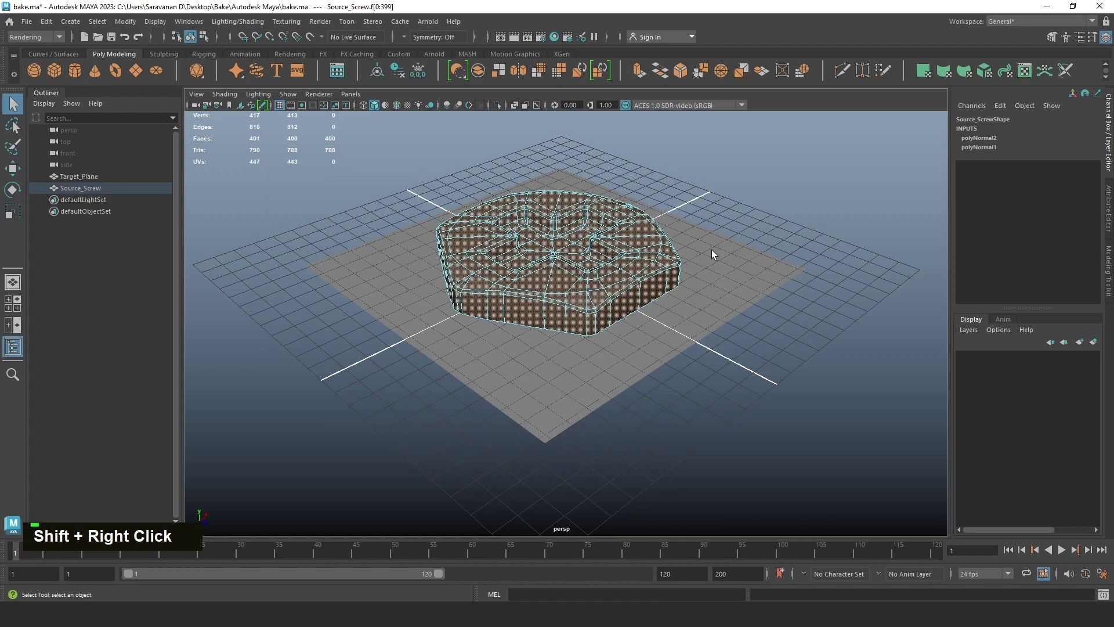
{"action": "left_click", "coordinate": [753, 196]}
{"action": "right_click_drag", "start_coordinate": [753, 196], "coordinate": [803, 178]}
{"action": "double_click", "coordinate": [617, 271]}
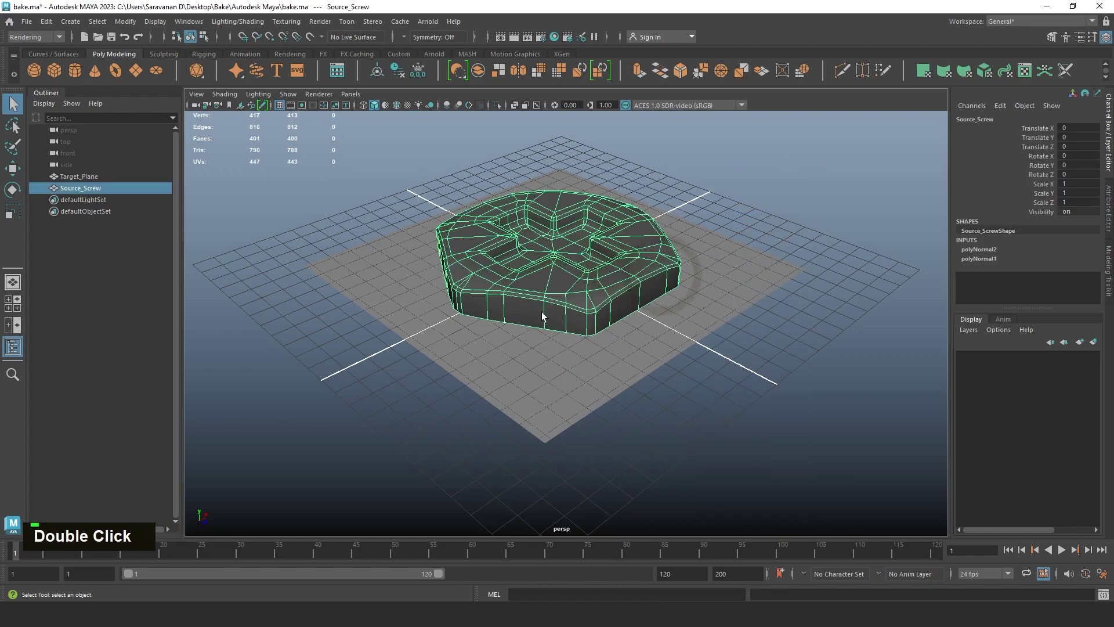
{"action": "left_click", "coordinate": [716, 388]}
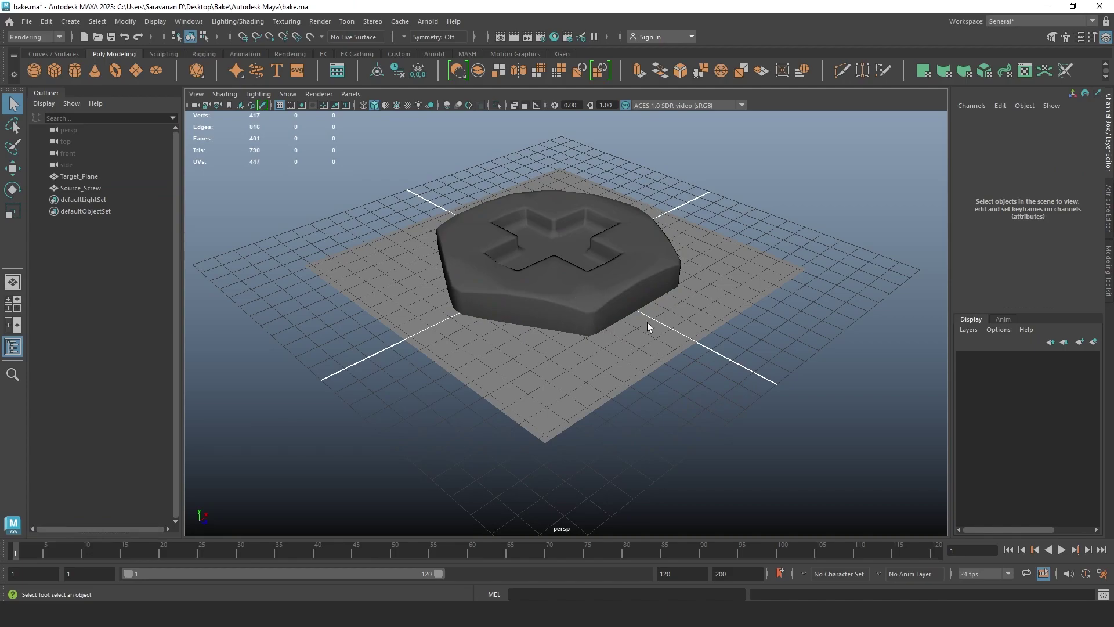
Step: Select Source_Screw and press 3 to display it with smooth mesh preview
{"action": "left_click_drag", "start_coordinate": [682, 422], "coordinate": [650, 428], "text": "alt"}
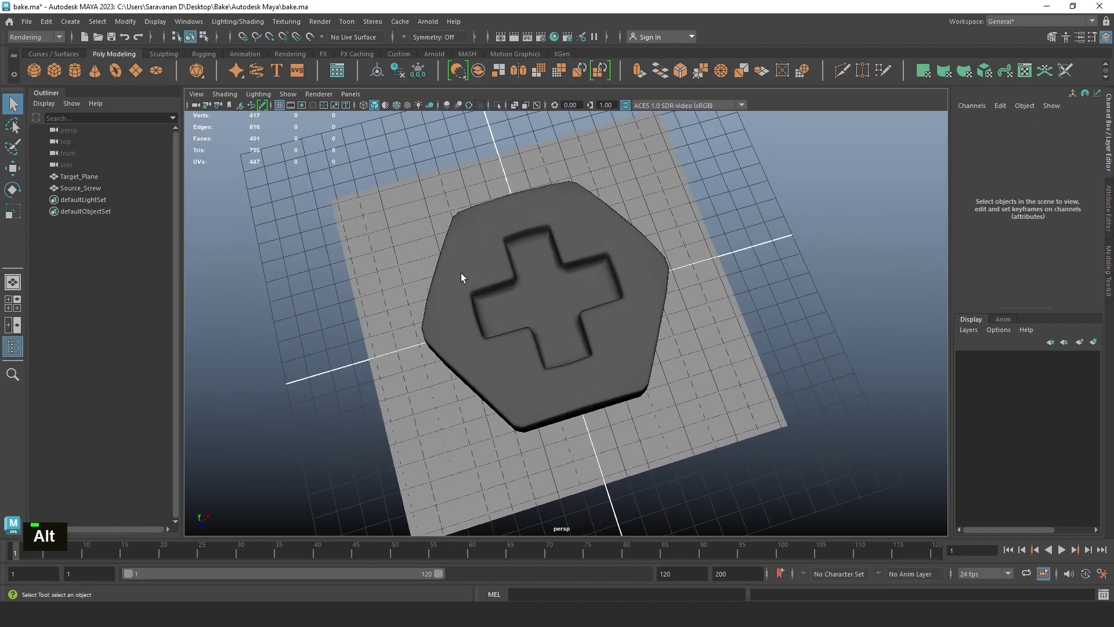
{"action": "left_click", "coordinate": [359, 229]}
{"action": "left_click", "coordinate": [567, 261]}
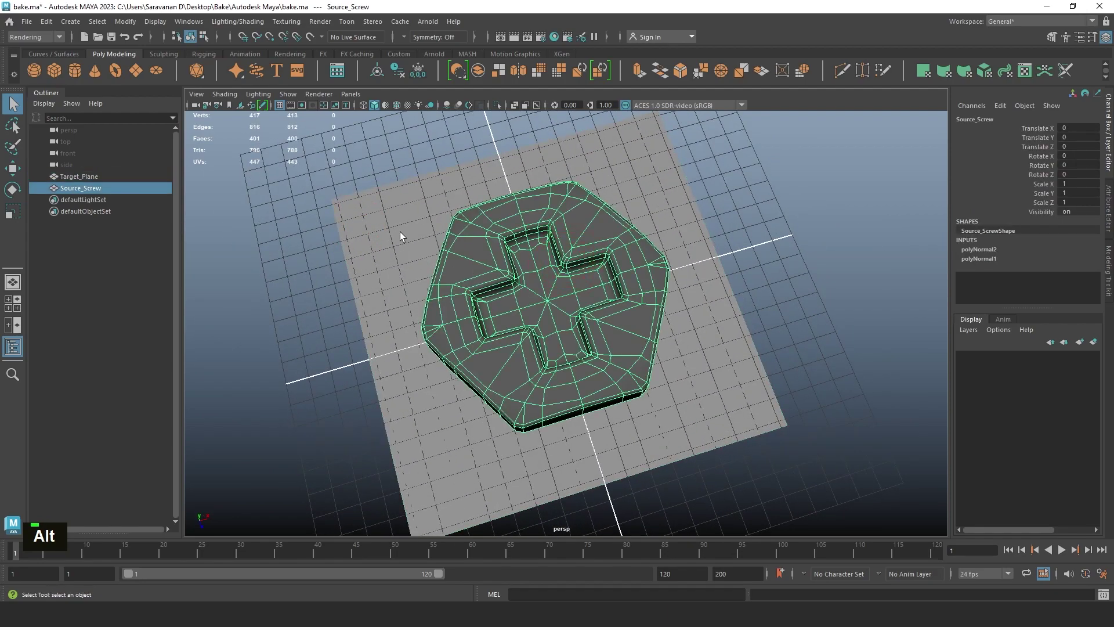
{"action": "left_click", "coordinate": [534, 248]}
{"action": "key", "text": "3"}
{"action": "left_click", "coordinate": [737, 194]}
{"action": "scroll", "coordinate": [541, 306], "scroll_direction": "down", "scroll_amount": 3}
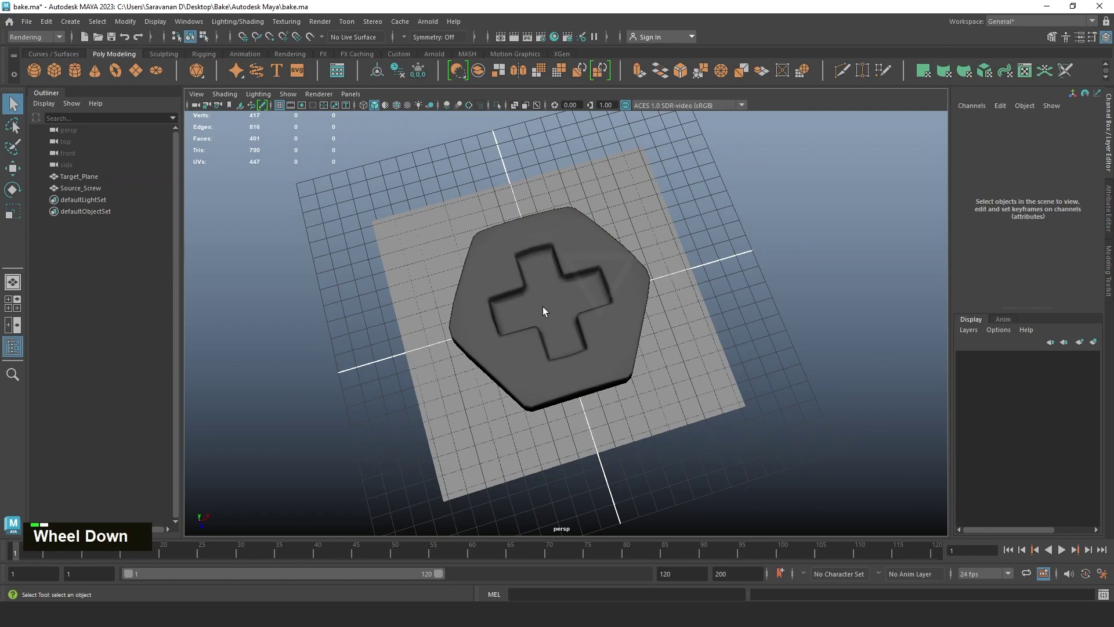
{"action": "left_click_drag", "start_coordinate": [542, 306], "coordinate": [573, 270], "text": "alt"}
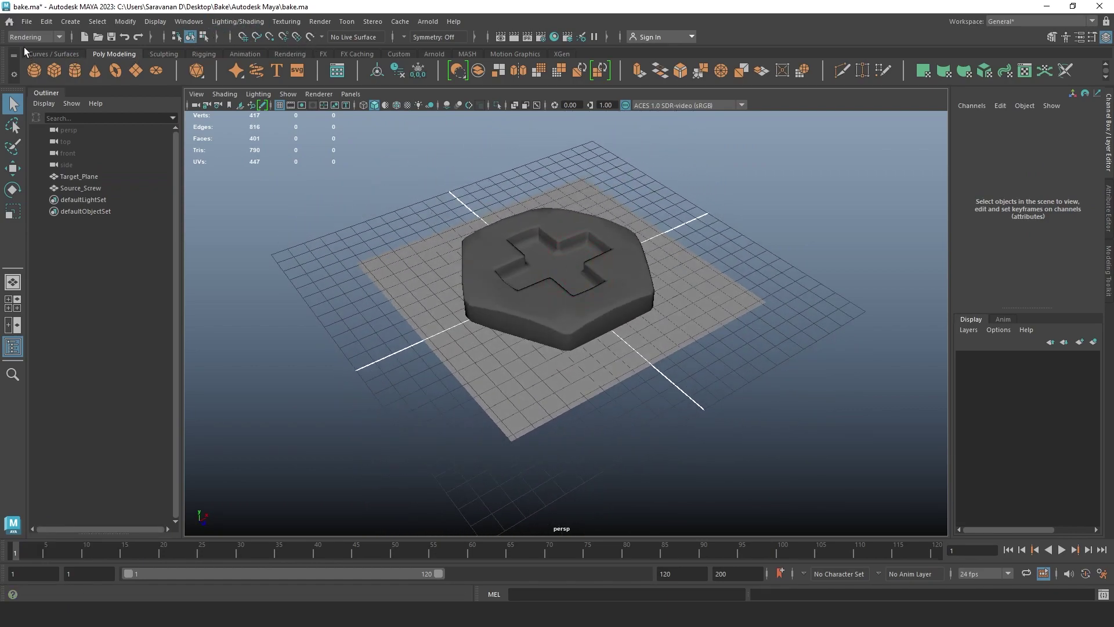
Step: Open Transfer Maps, add Target_Plane as target mesh, then expand Source Meshes and select Source_Screw
{"action": "left_click", "coordinate": [239, 23]}
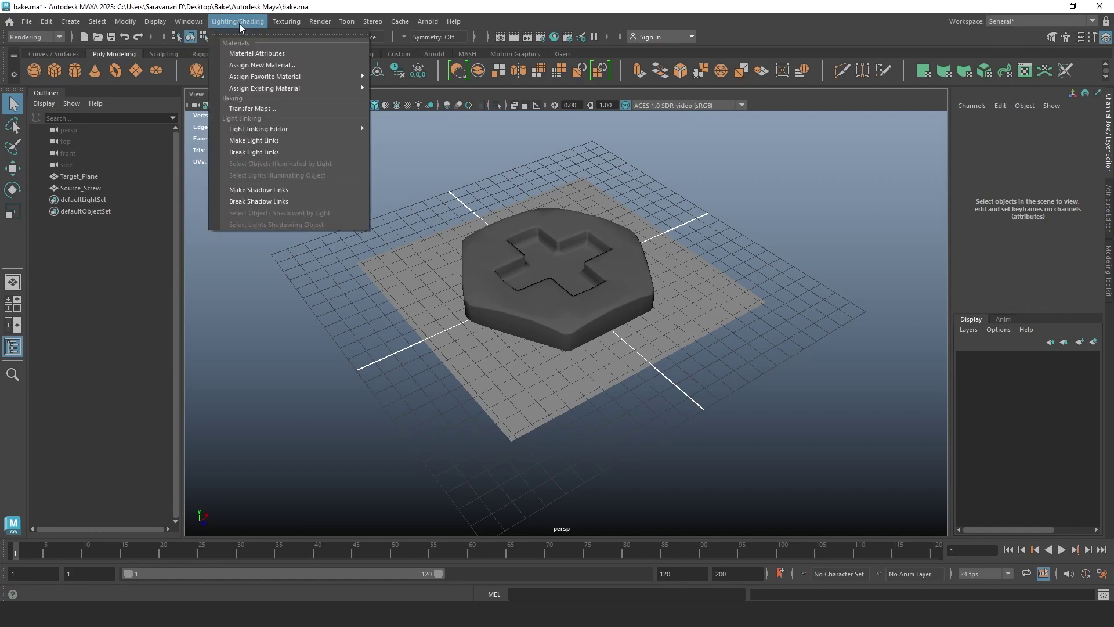
{"action": "left_click", "coordinate": [256, 109]}
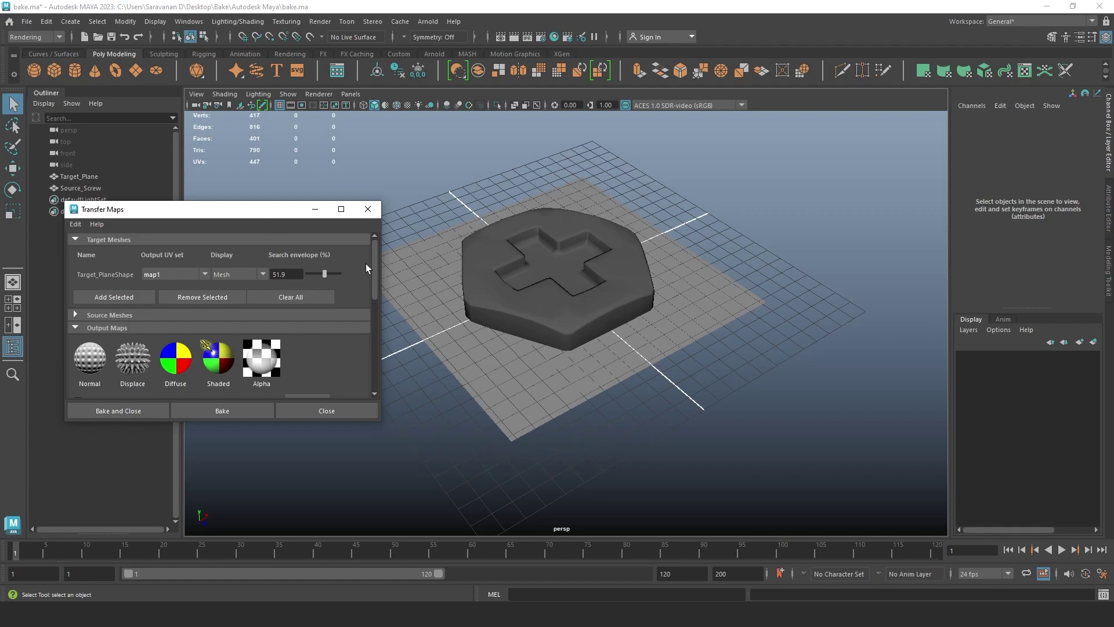
{"action": "left_click", "coordinate": [440, 282]}
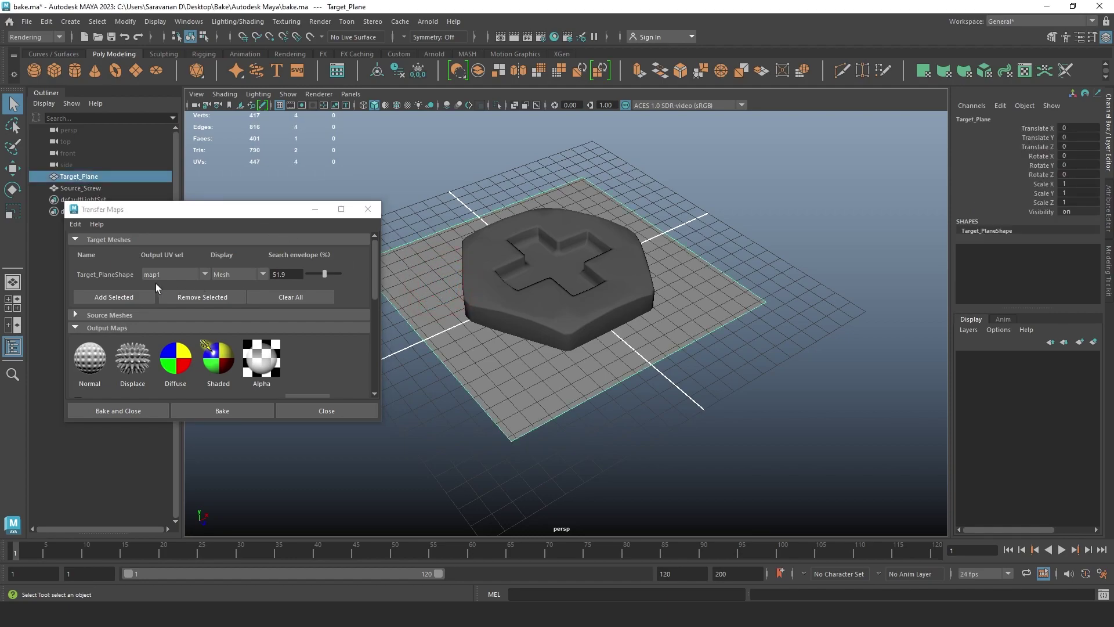
{"action": "left_click", "coordinate": [119, 299]}
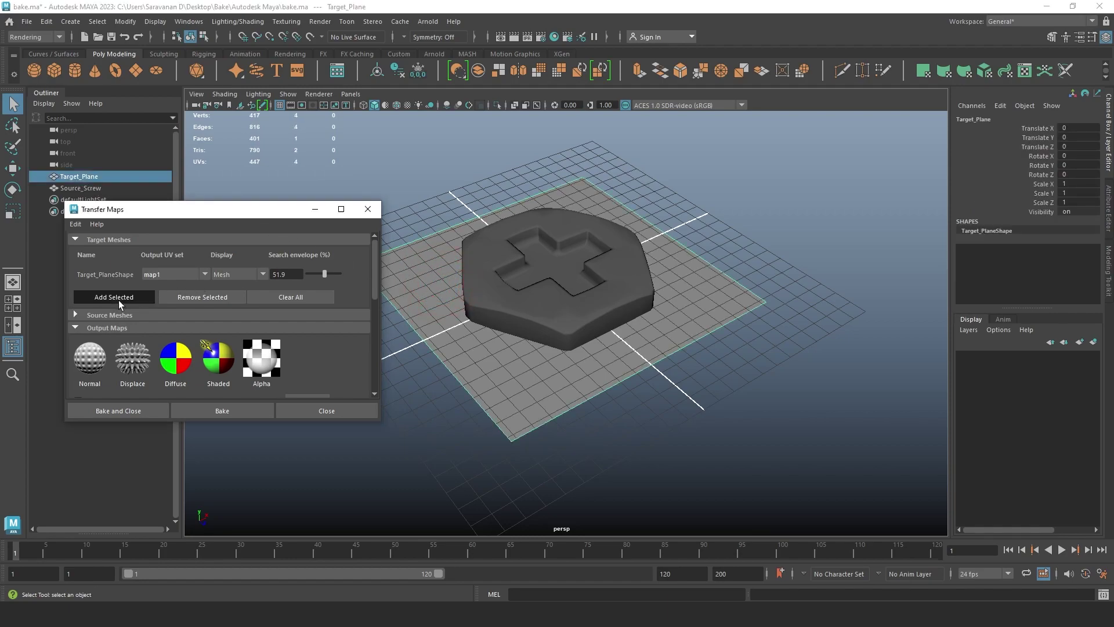
{"action": "left_click", "coordinate": [75, 314]}
{"action": "left_click", "coordinate": [573, 321]}
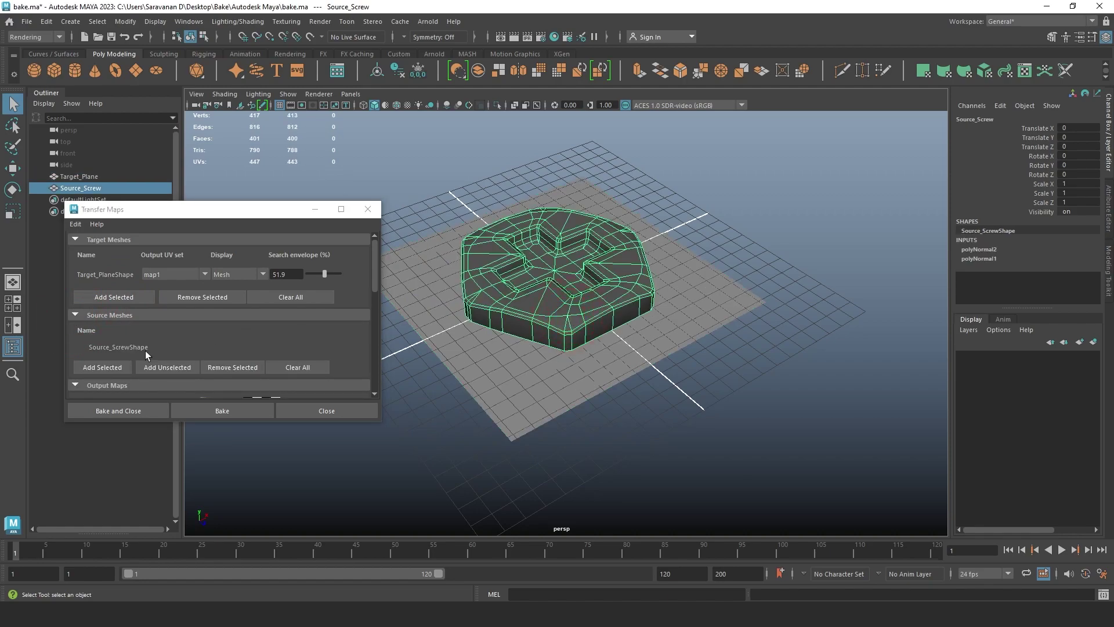
Step: Add Source_Screw as the source mesh and replace the Normal map output with a new one
{"action": "left_click", "coordinate": [105, 366]}
{"action": "scroll", "coordinate": [145, 340], "scroll_direction": "down", "scroll_amount": 3}
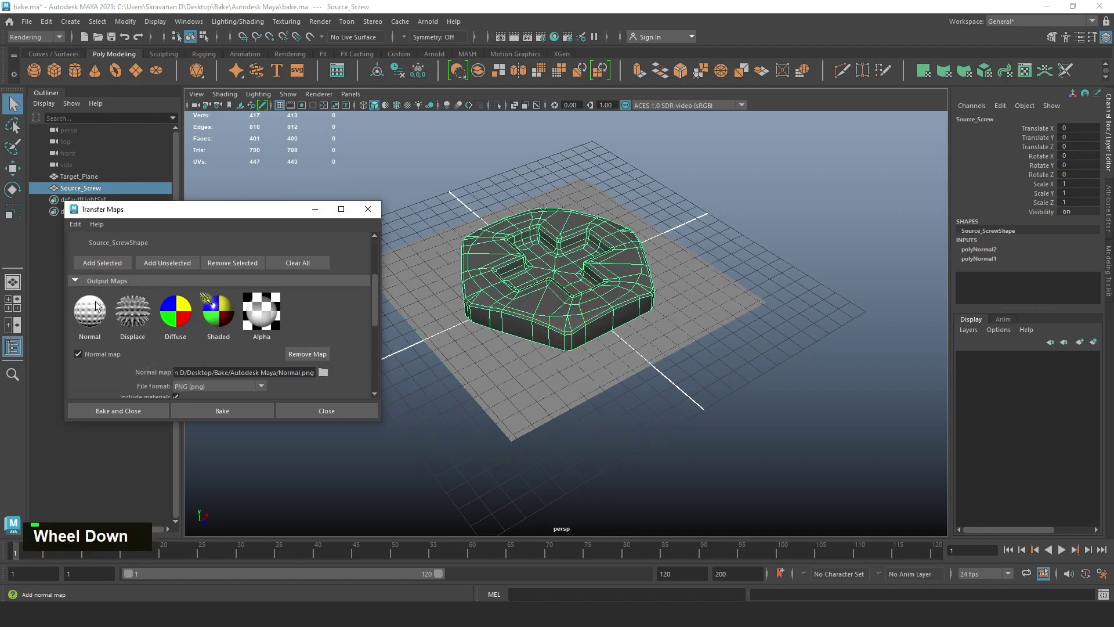
{"action": "scroll", "coordinate": [321, 349], "scroll_direction": "down", "scroll_amount": 1}
{"action": "left_click", "coordinate": [318, 320]}
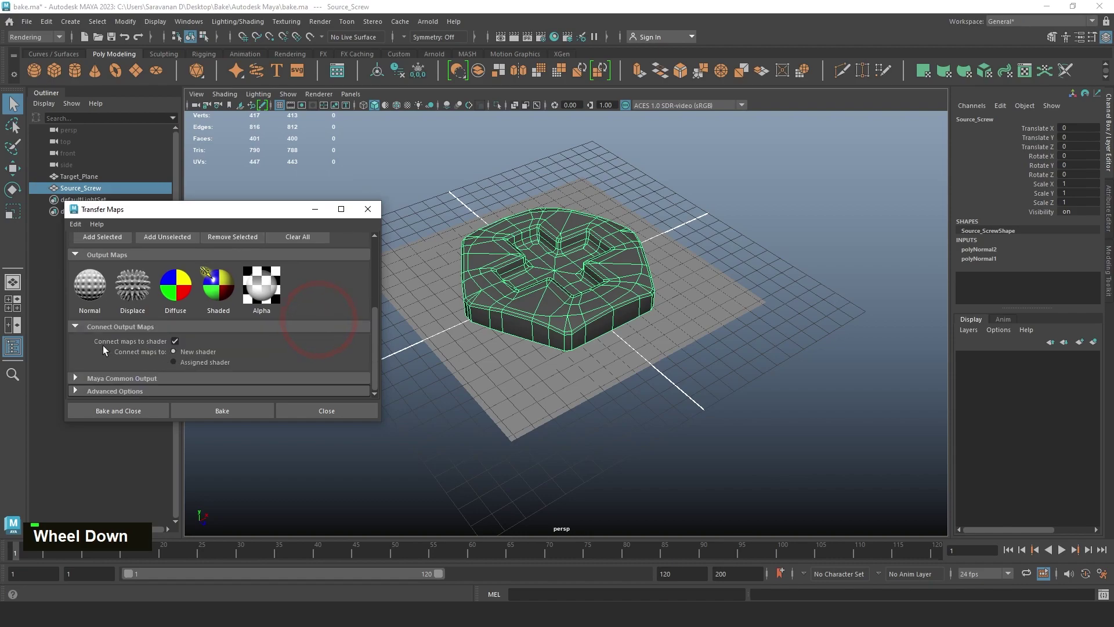
{"action": "left_click", "coordinate": [86, 291]}
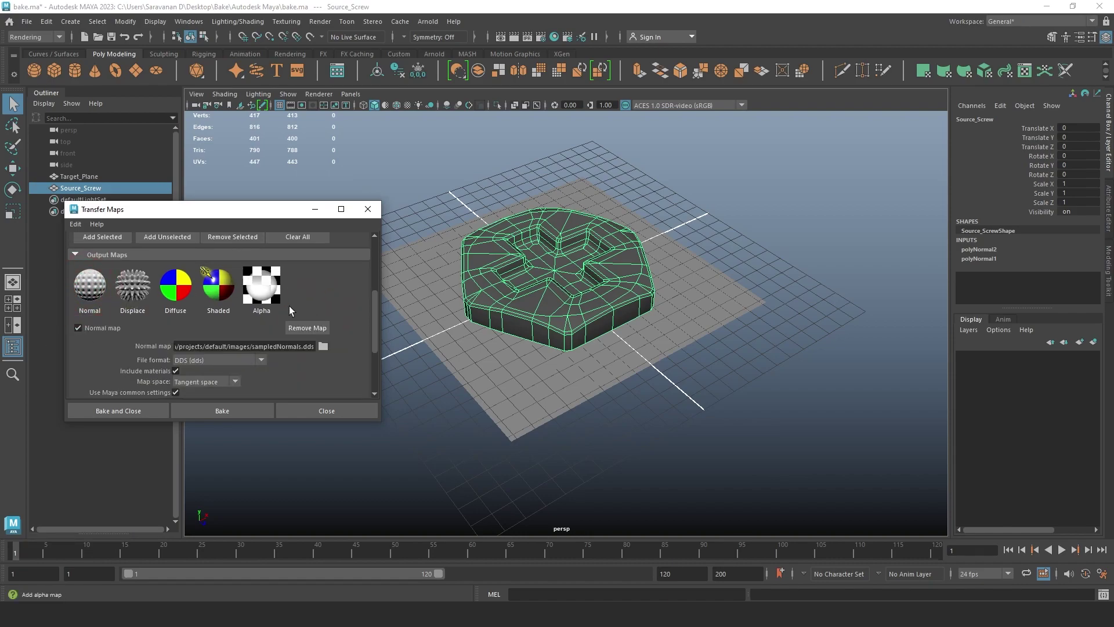
Step: Save the normal map as Normal.png, PNG format, in Desktop\Bake\Autodesk Maya
{"action": "left_click", "coordinate": [323, 346]}
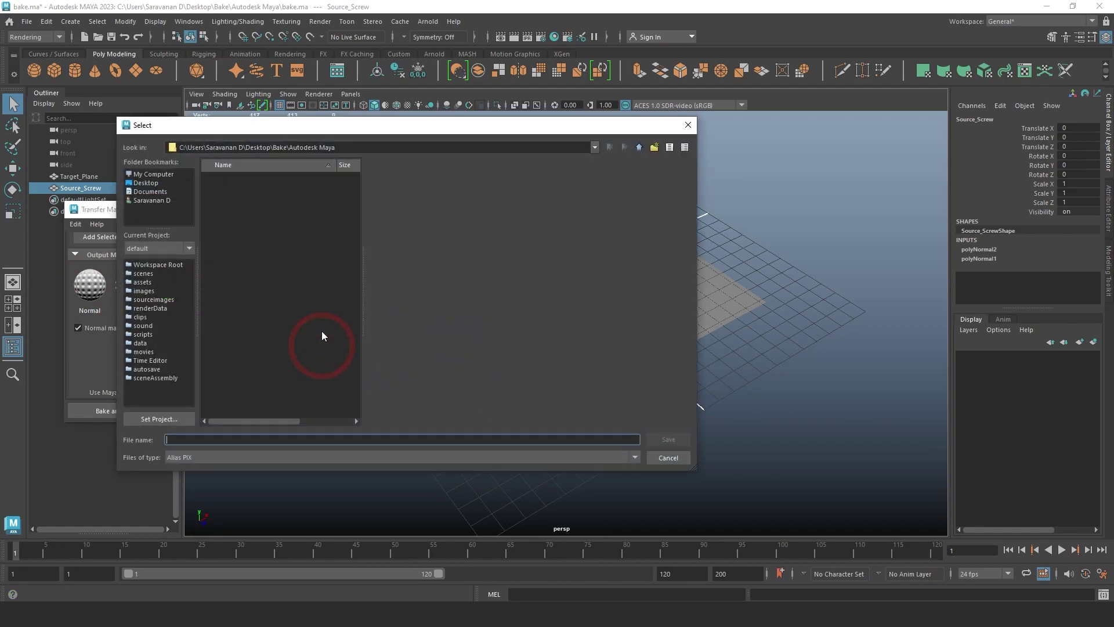
{"action": "left_click", "coordinate": [152, 182]}
{"action": "double_click", "coordinate": [223, 182]}
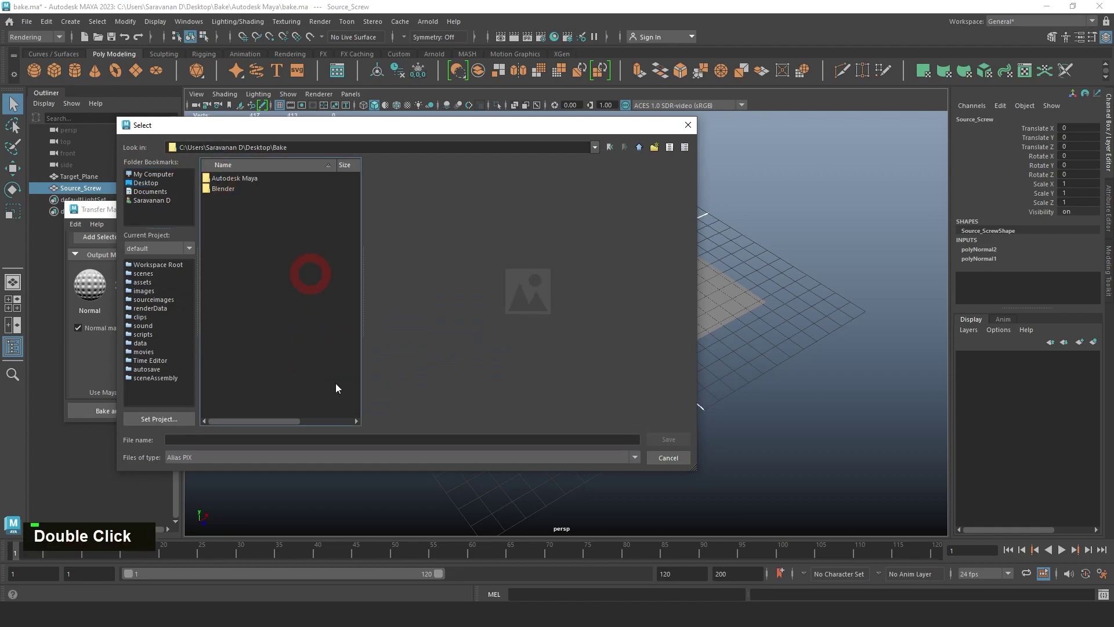
{"action": "double_click", "coordinate": [250, 179]}
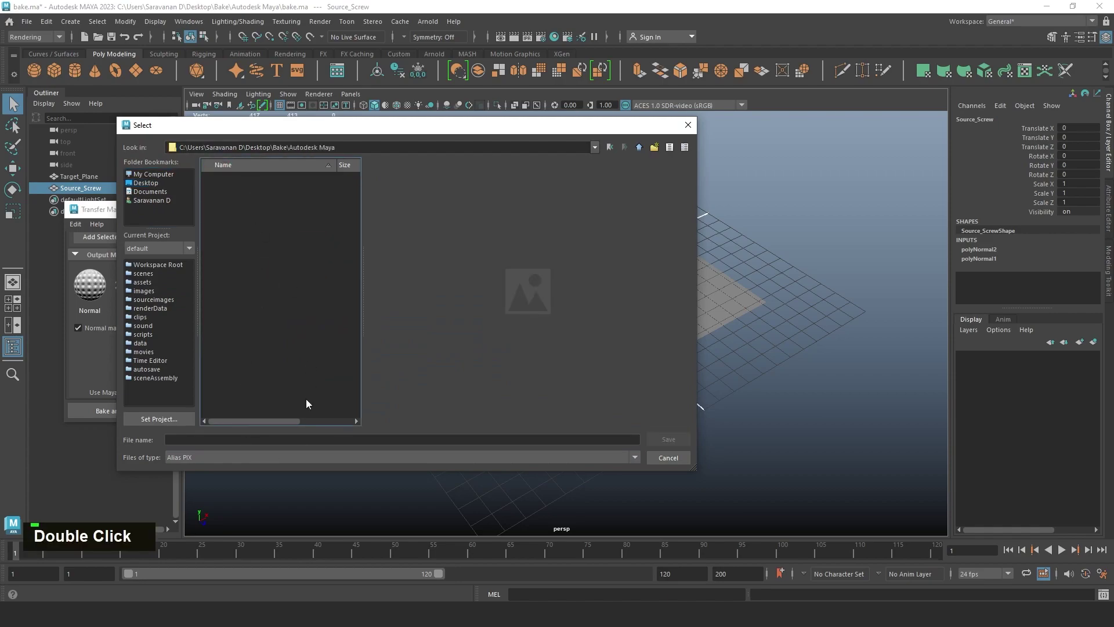
{"action": "left_click", "coordinate": [225, 439]}
{"action": "type", "text": "Normal"}
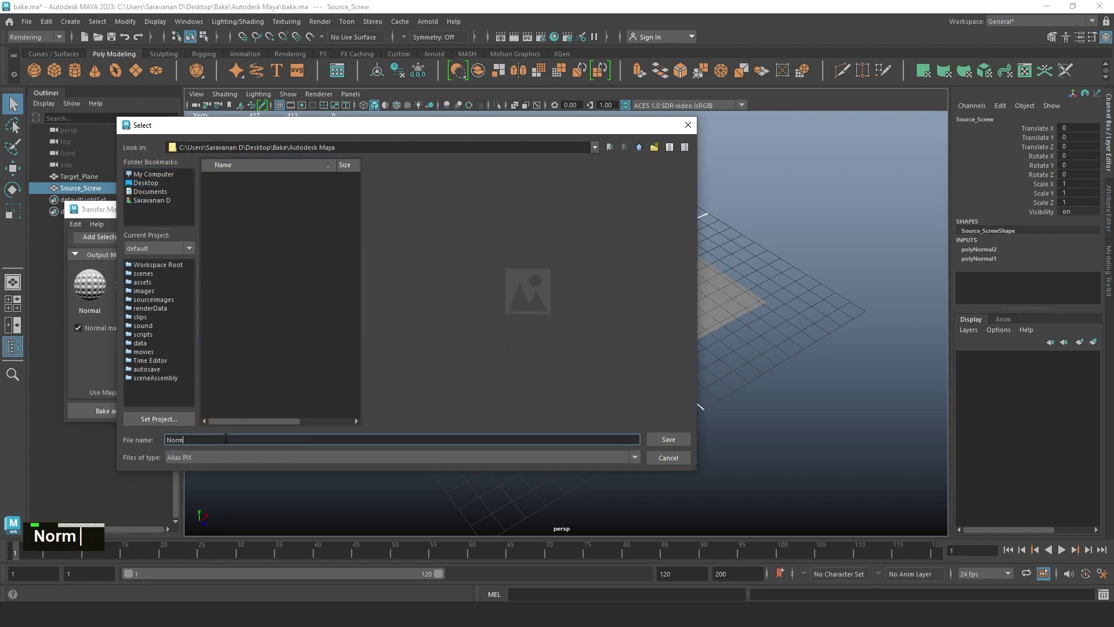
{"action": "left_click", "coordinate": [206, 457]}
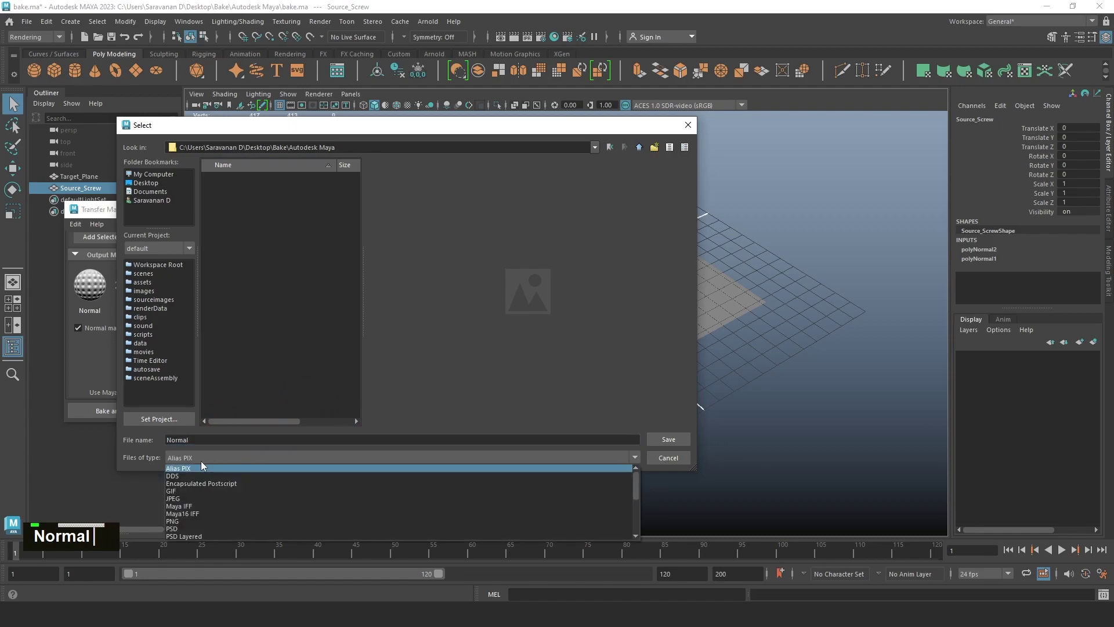
{"action": "left_click", "coordinate": [183, 521]}
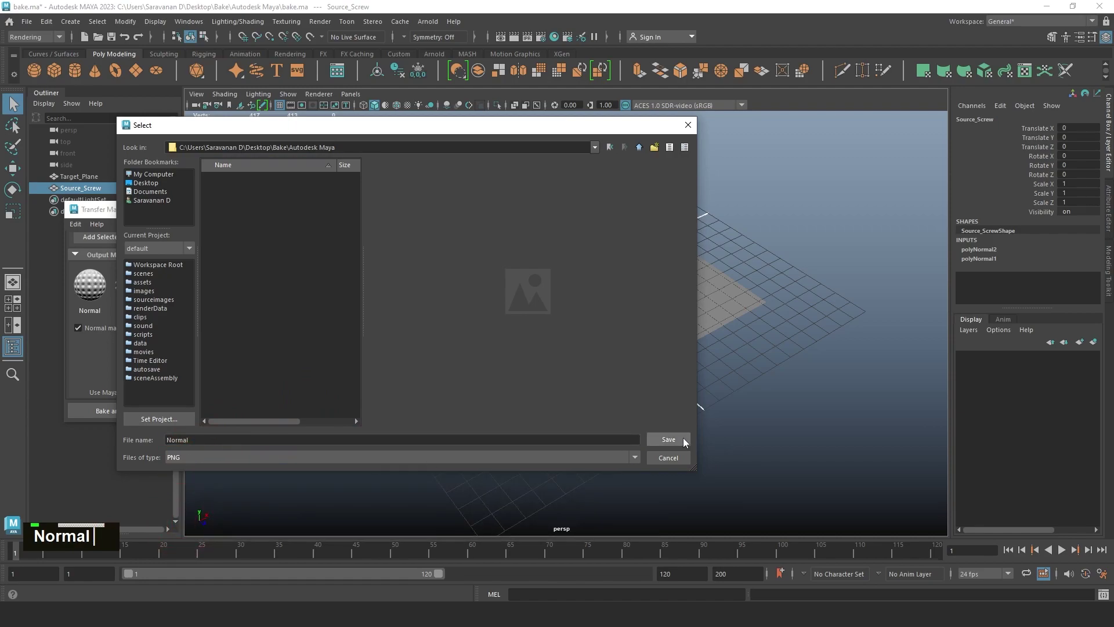
{"action": "left_click", "coordinate": [669, 439]}
Step: Set the alpha map output file to Alpha.png, PNG format, in Desktop\Bake
{"action": "scroll", "coordinate": [217, 323], "scroll_direction": "down", "scroll_amount": 3}
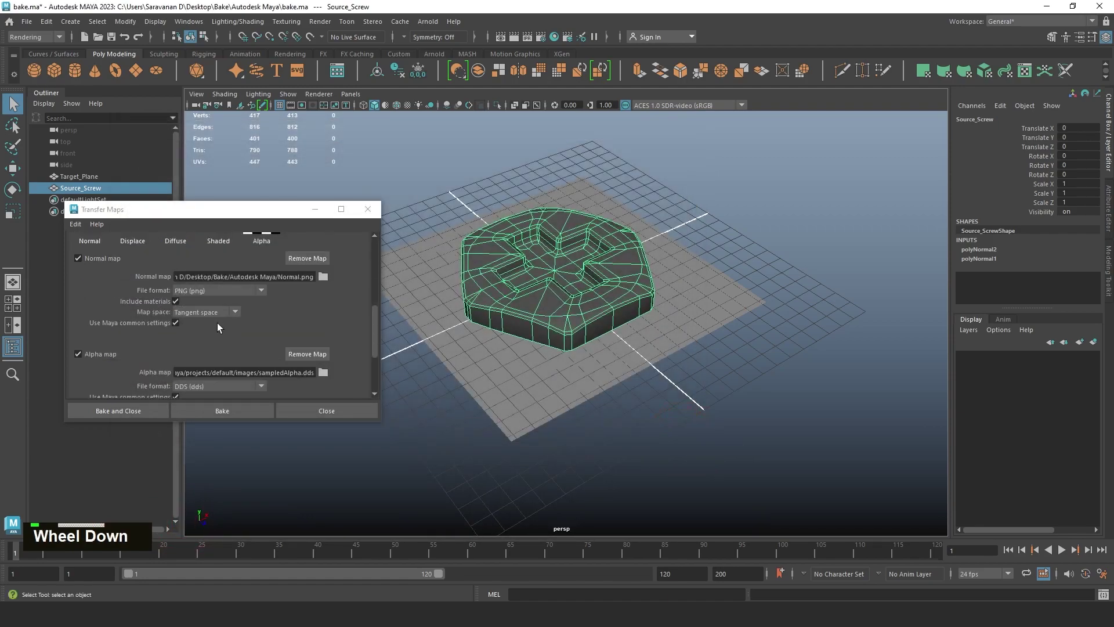
{"action": "left_click", "coordinate": [323, 371]}
{"action": "left_click", "coordinate": [146, 182]}
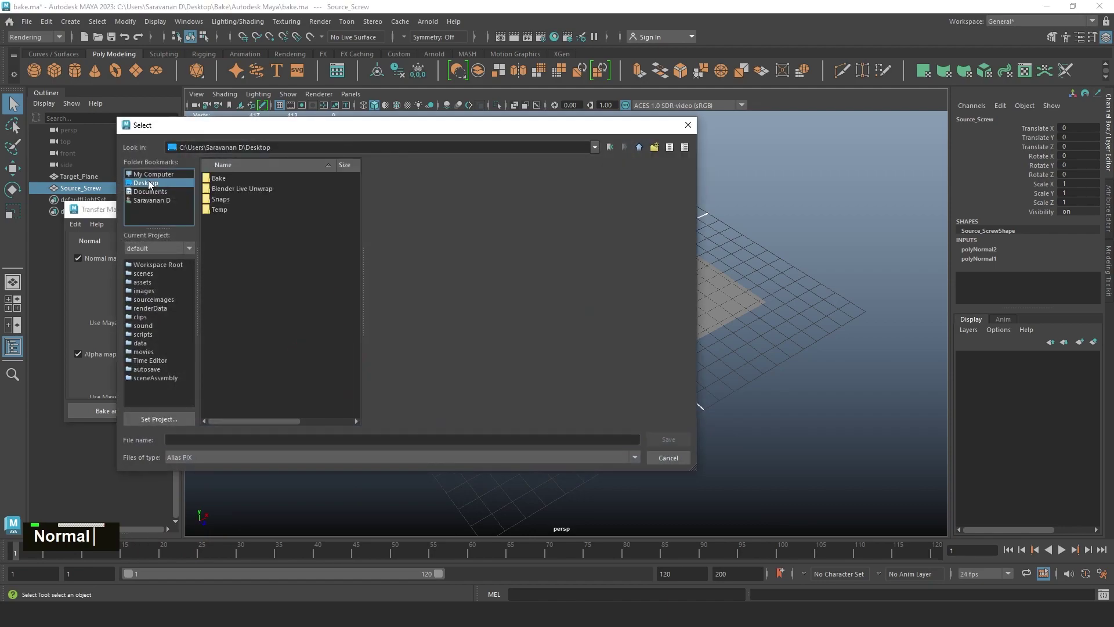
{"action": "double_click", "coordinate": [226, 182]}
{"action": "left_click", "coordinate": [229, 439]}
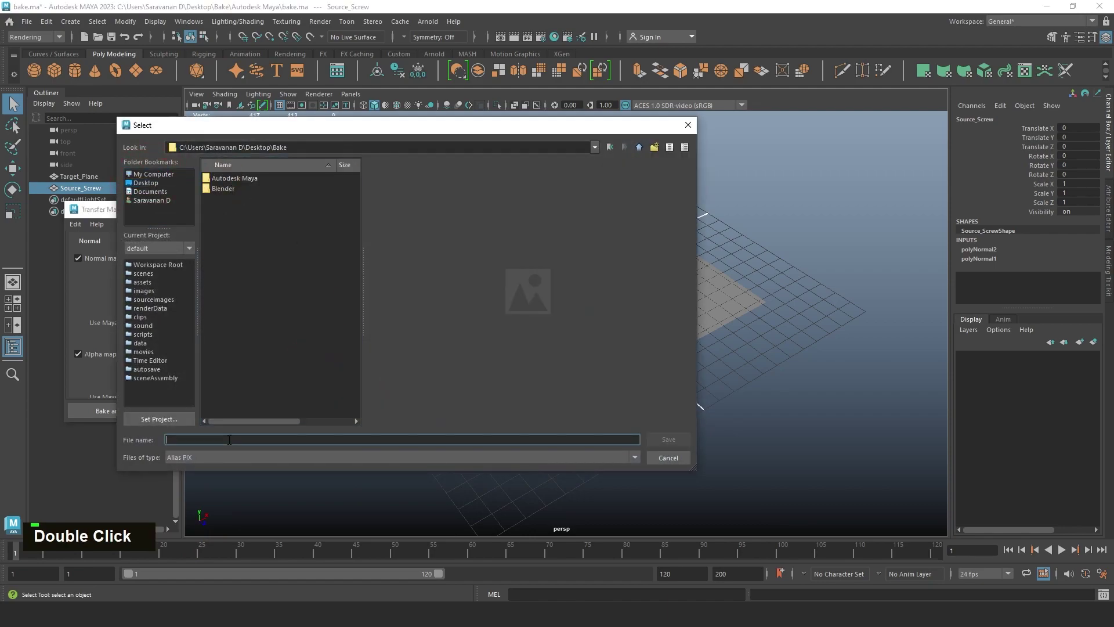
{"action": "type", "text": "Alpha"}
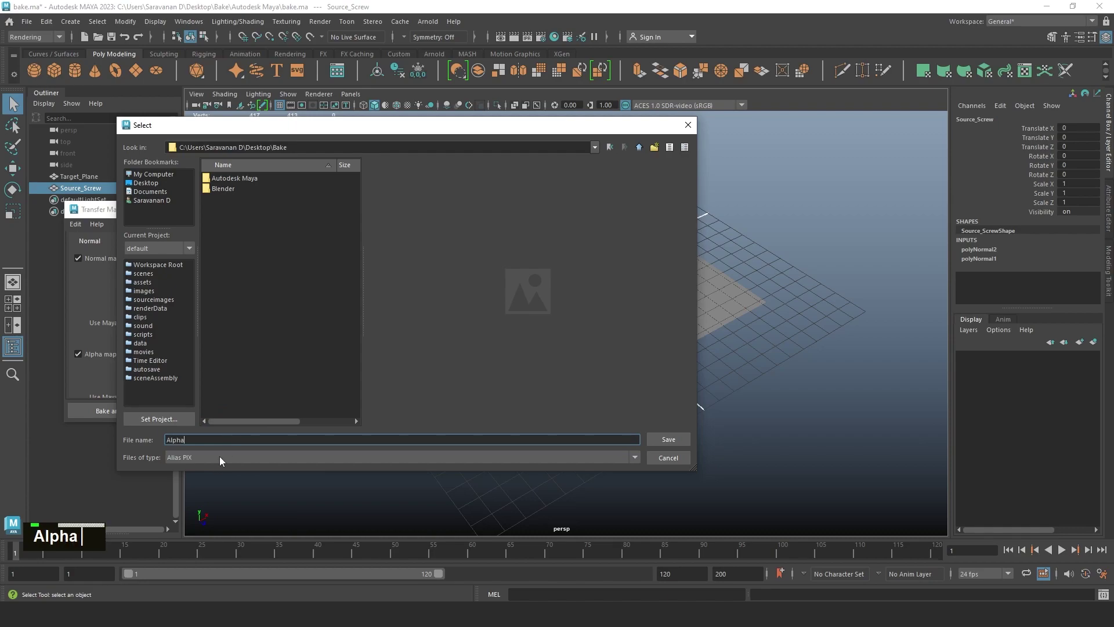
{"action": "left_click", "coordinate": [217, 458]}
{"action": "left_click", "coordinate": [200, 521]}
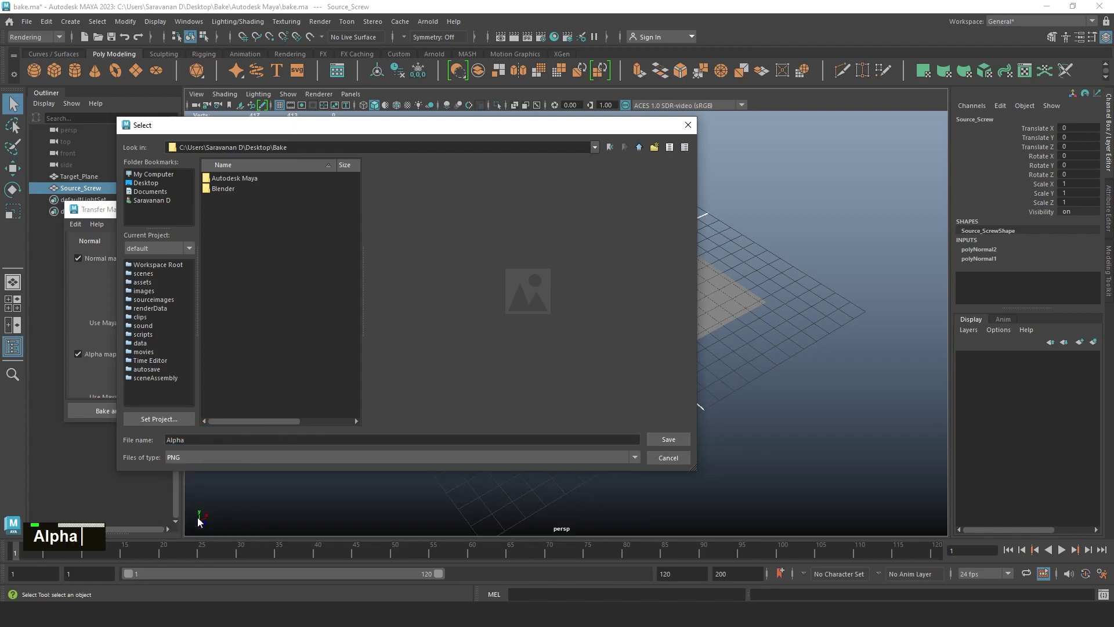
{"action": "left_click", "coordinate": [667, 439]}
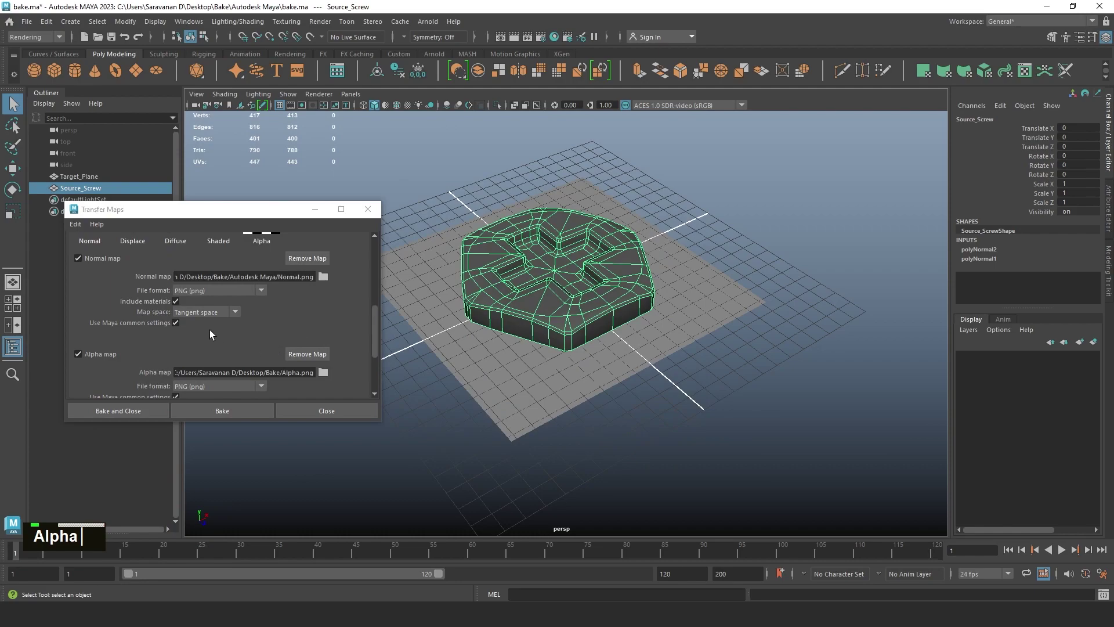
{"action": "scroll", "coordinate": [210, 329], "scroll_direction": "down", "scroll_amount": 3}
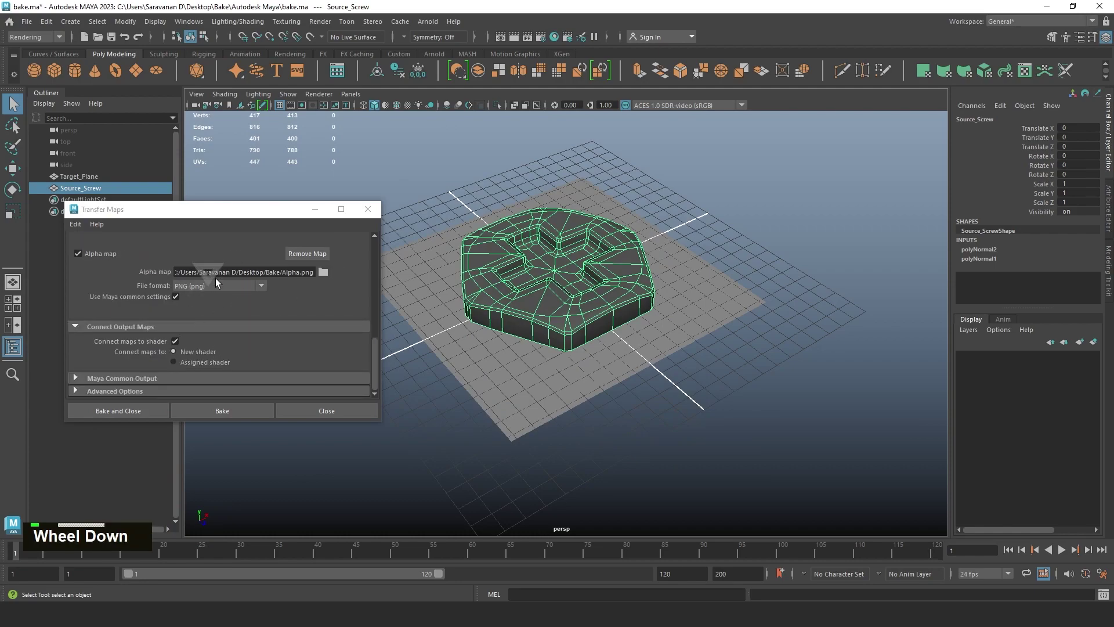
{"action": "left_click", "coordinate": [76, 377]}
{"action": "scroll", "coordinate": [235, 326], "scroll_direction": "down", "scroll_amount": 3}
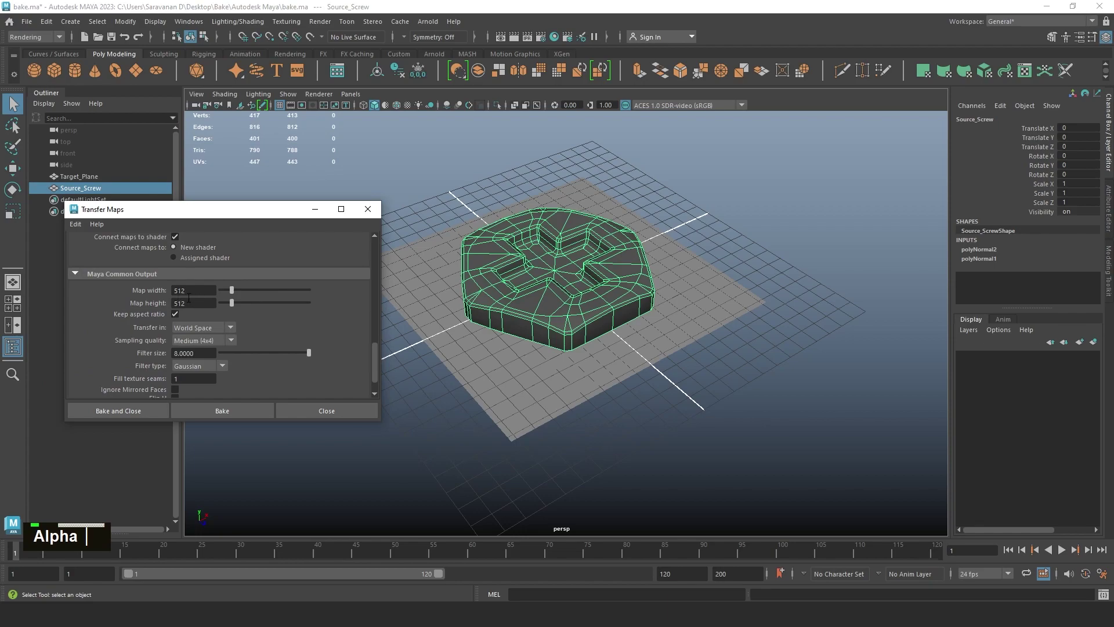
{"action": "mouse_move", "coordinate": [232, 290]}
{"action": "left_mouse_down"}
{"action": "mouse_move", "coordinate": [314, 291]}
{"action": "mouse_move", "coordinate": [241, 291]}
{"action": "left_mouse_up"}
{"action": "scroll", "coordinate": [229, 388], "scroll_direction": "down", "scroll_amount": 2}
{"action": "left_click", "coordinate": [82, 391]}
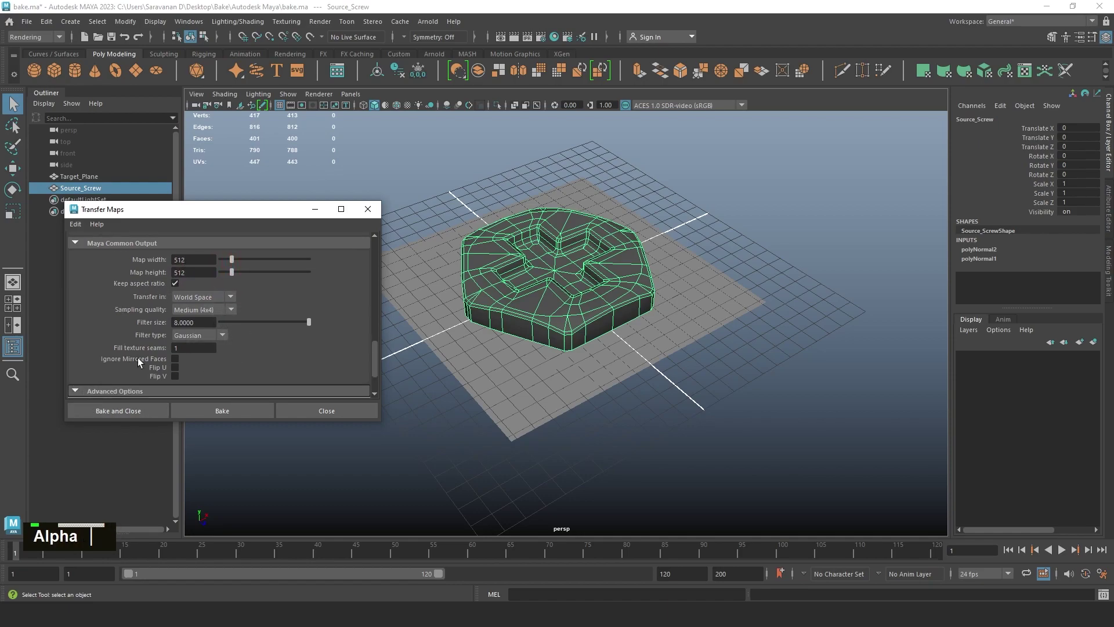
{"action": "scroll", "coordinate": [138, 357], "scroll_direction": "down", "scroll_amount": 3}
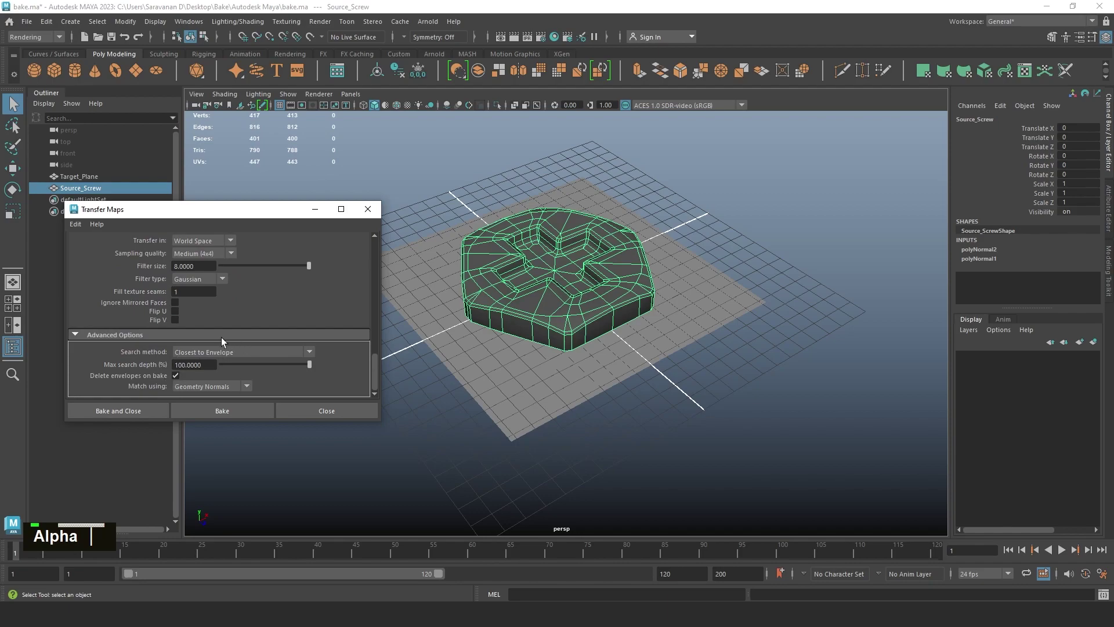
{"action": "scroll", "coordinate": [231, 283], "scroll_direction": "up", "scroll_amount": 10}
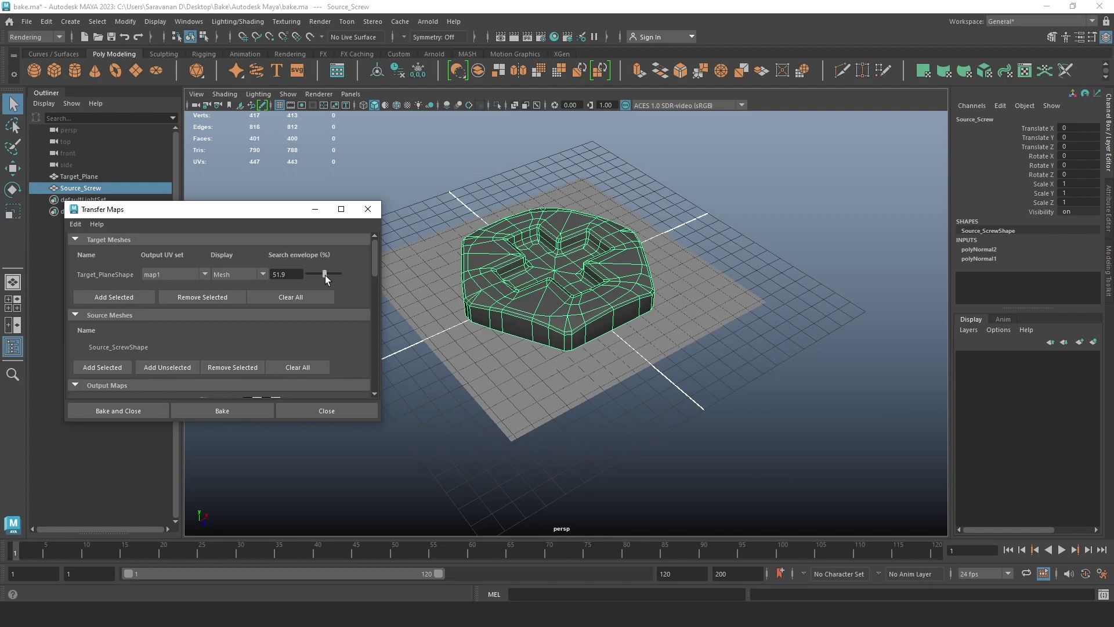
Step: Adjust the search envelope, deselect the screw, and run the bake onto Target_Plane
{"action": "mouse_move", "coordinate": [325, 275]}
{"action": "left_mouse_down"}
{"action": "mouse_move", "coordinate": [311, 275]}
{"action": "mouse_move", "coordinate": [325, 279]}
{"action": "left_mouse_up"}
{"action": "left_click", "coordinate": [462, 331]}
{"action": "scroll", "coordinate": [600, 426], "scroll_direction": "down", "scroll_amount": 3}
{"action": "left_click_drag", "start_coordinate": [455, 447], "coordinate": [542, 405], "text": "alt"}
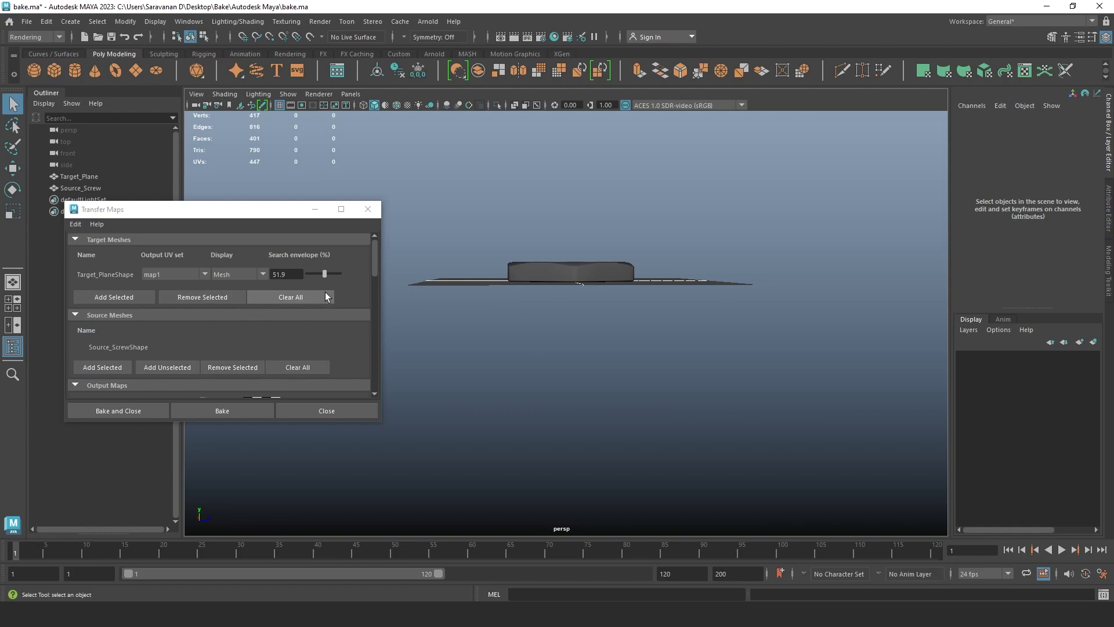
{"action": "scroll", "coordinate": [152, 353], "scroll_direction": "down", "scroll_amount": 2}
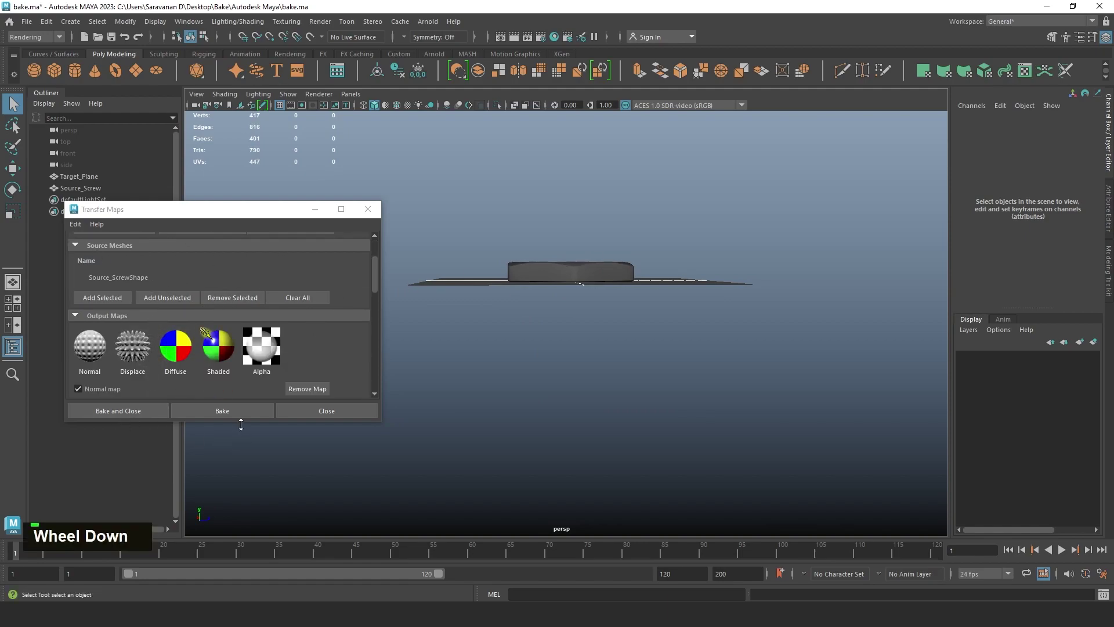
{"action": "left_click", "coordinate": [225, 408]}
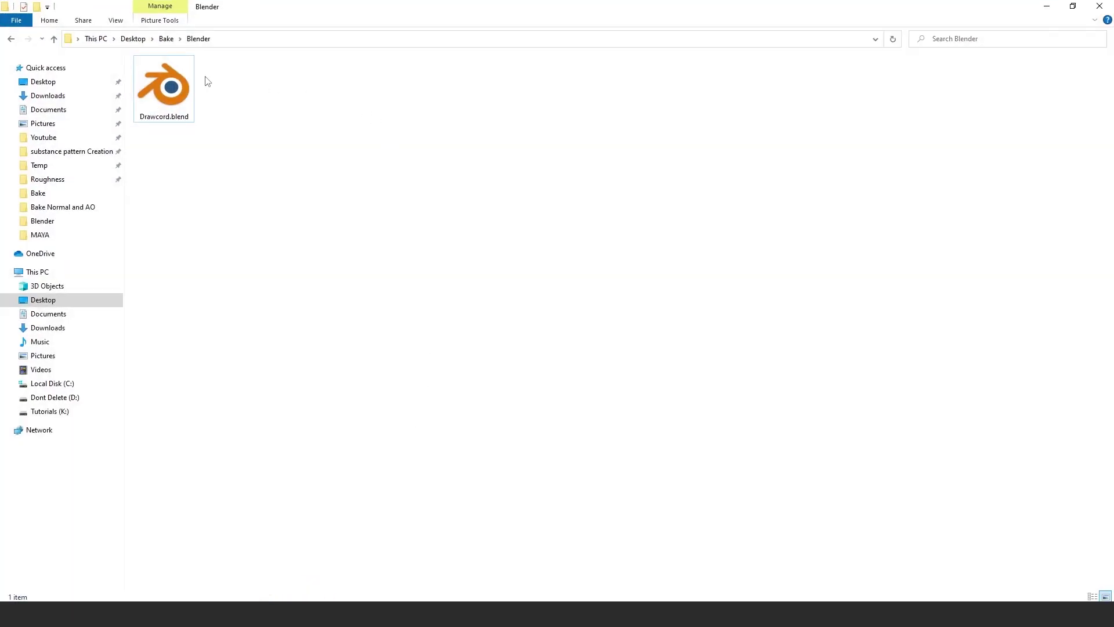
Step: Open Bake\Autodesk Maya and preview the baked Normal.png
{"action": "left_click", "coordinate": [166, 38]}
{"action": "double_click", "coordinate": [161, 96]}
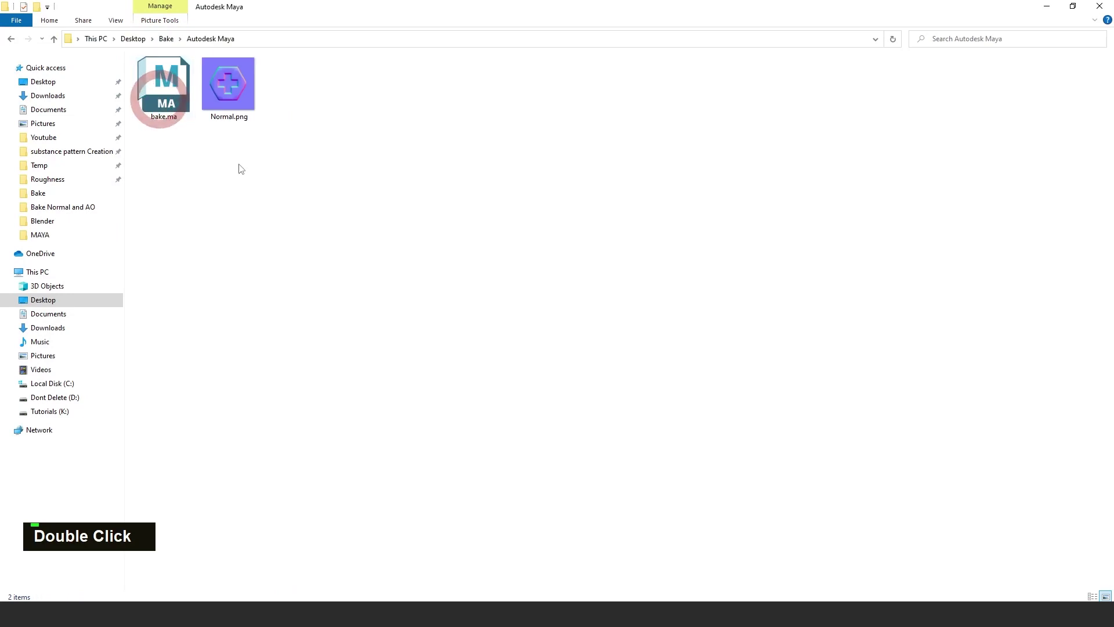
{"action": "double_click", "coordinate": [235, 95]}
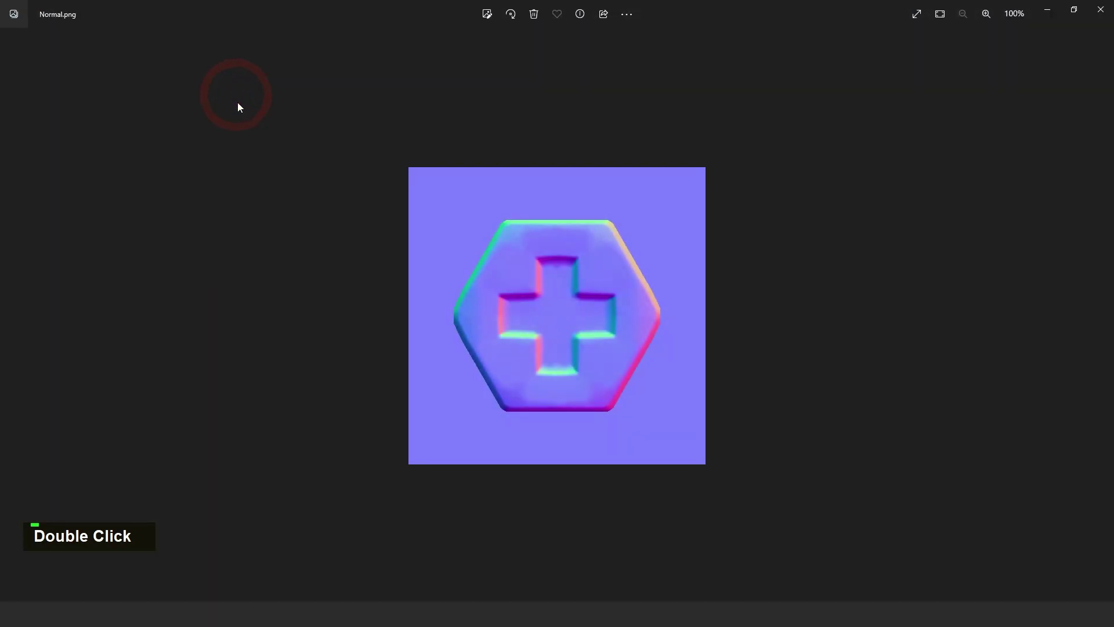
{"action": "left_click", "coordinate": [1100, 10]}
{"action": "left_click", "coordinate": [166, 39]}
Step: Move Alpha.png from Bake into the Autodesk Maya folder, recheck Normal.png, and return to Bake
{"action": "left_click", "coordinate": [302, 81]}
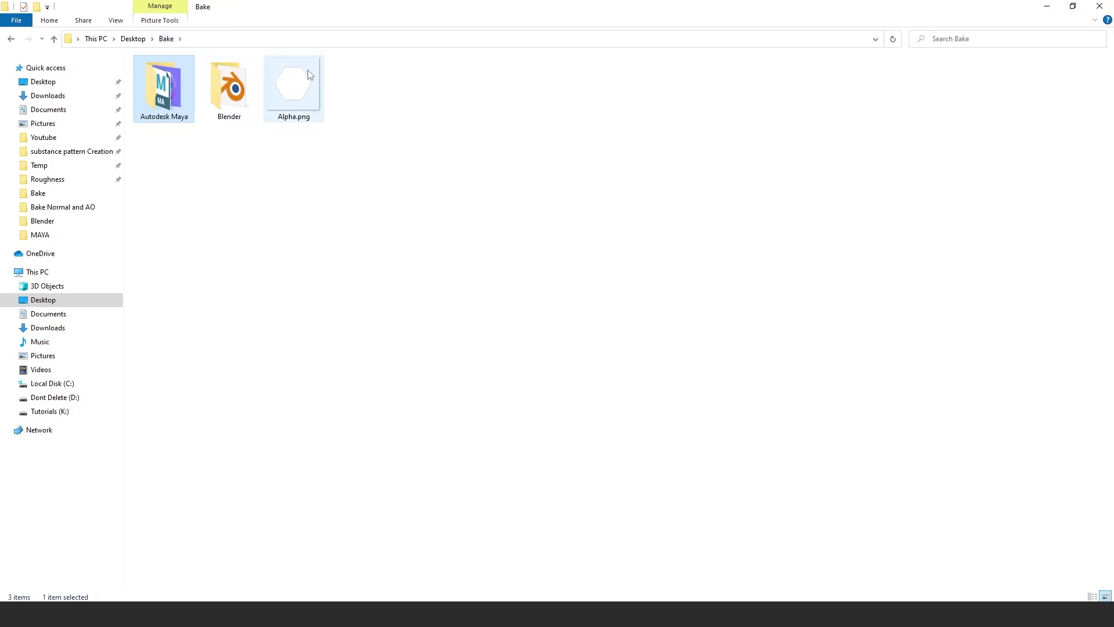
{"action": "left_click", "coordinate": [171, 98]}
{"action": "double_click", "coordinate": [172, 99]}
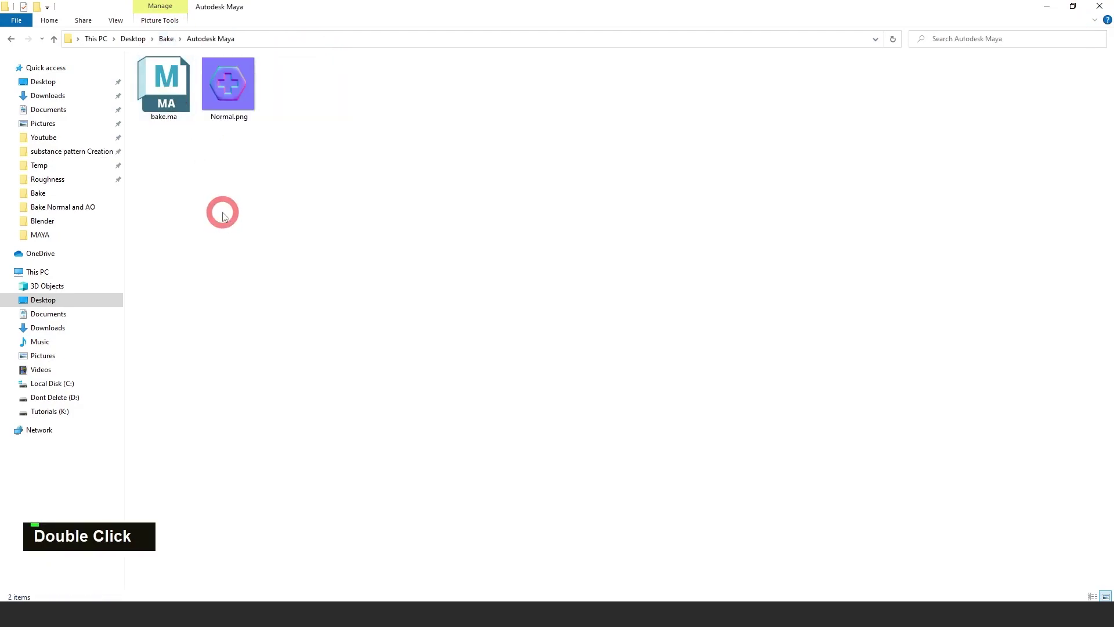
{"action": "key", "text": "ctrl+v"}
{"action": "double_click", "coordinate": [230, 93]}
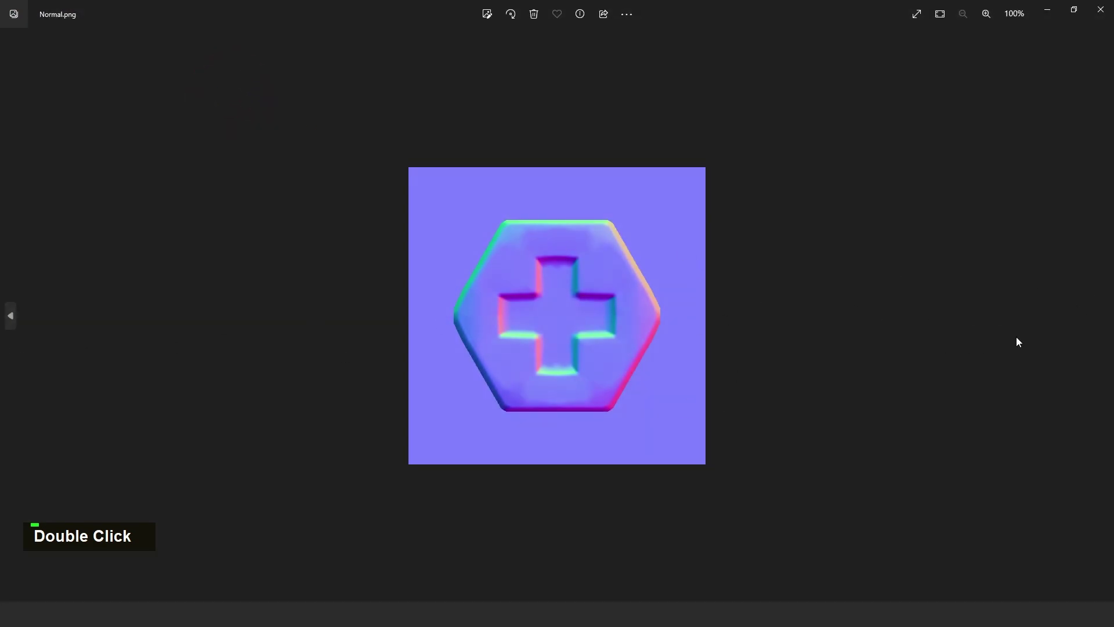
{"action": "left_click", "coordinate": [1105, 20]}
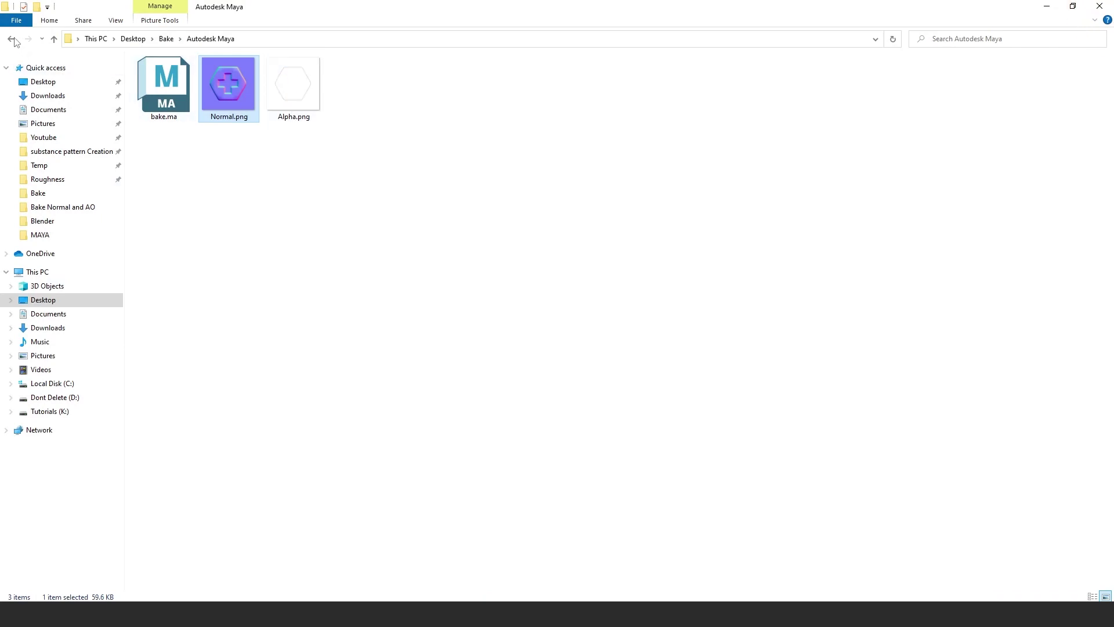
{"action": "left_click", "coordinate": [12, 39]}
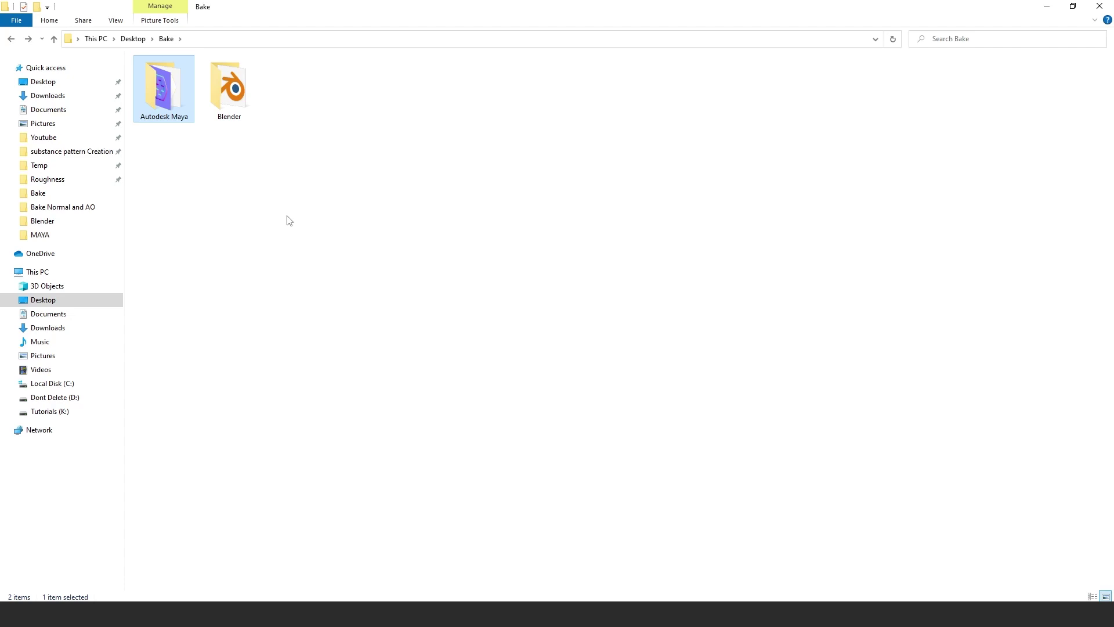
Step: Switch to Blender's Drawcord.blend and select the Target plane and Source cord in turn
{"action": "left_click", "coordinate": [497, 613]}
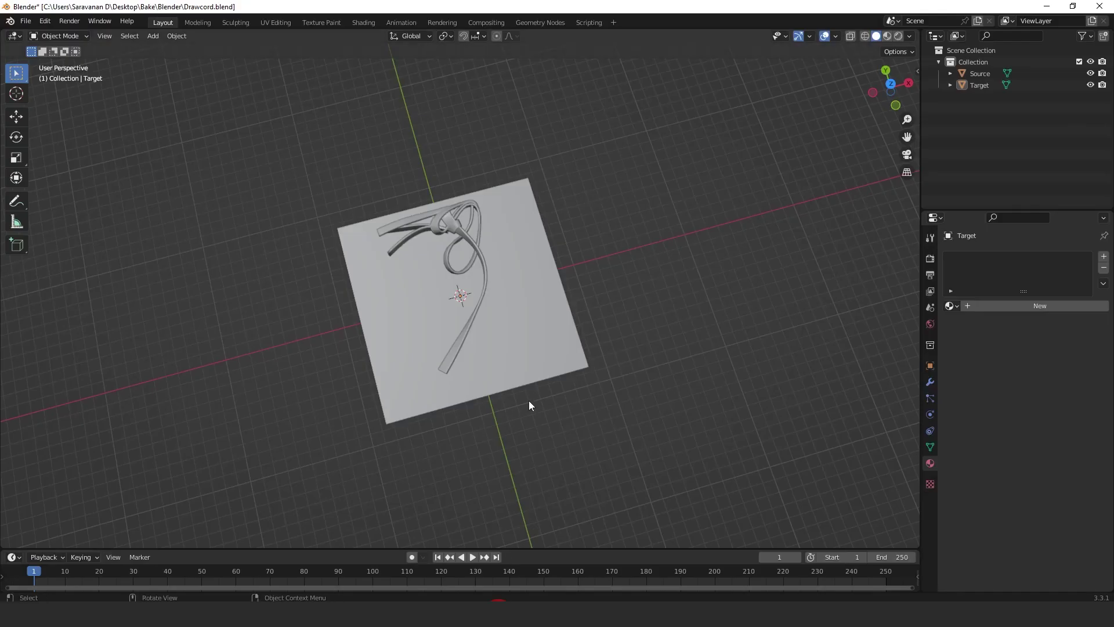
{"action": "scroll", "coordinate": [496, 204], "scroll_direction": "up", "scroll_amount": 2}
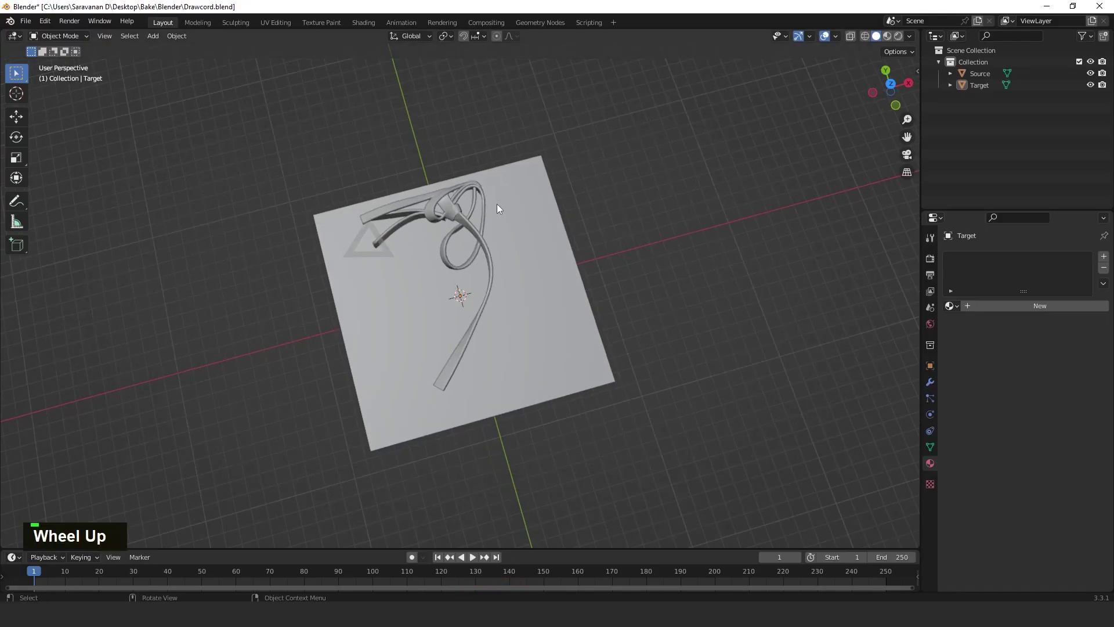
{"action": "left_click", "coordinate": [521, 196]}
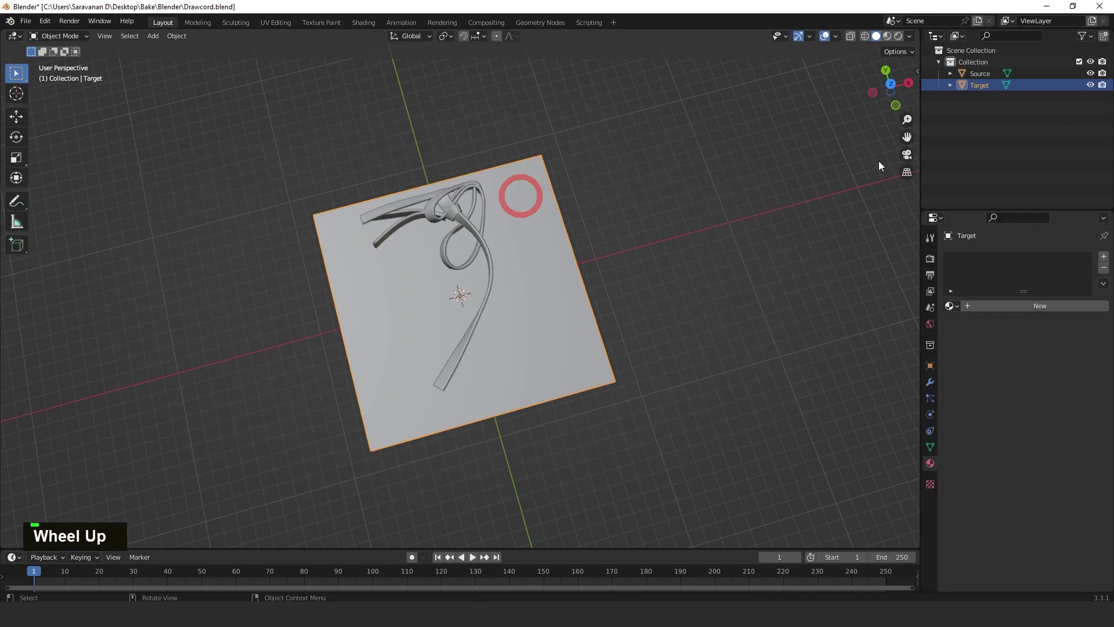
{"action": "left_click", "coordinate": [462, 221]}
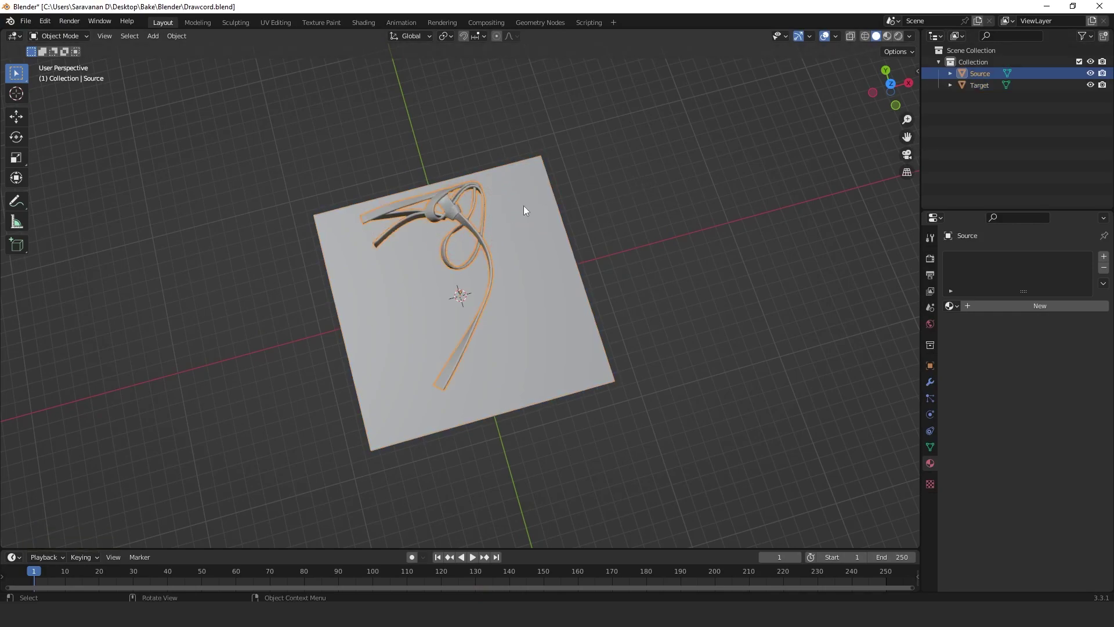
{"action": "left_click", "coordinate": [523, 206]}
{"action": "scroll", "coordinate": [552, 210], "scroll_direction": "up", "scroll_amount": 1}
{"action": "left_click", "coordinate": [434, 192]}
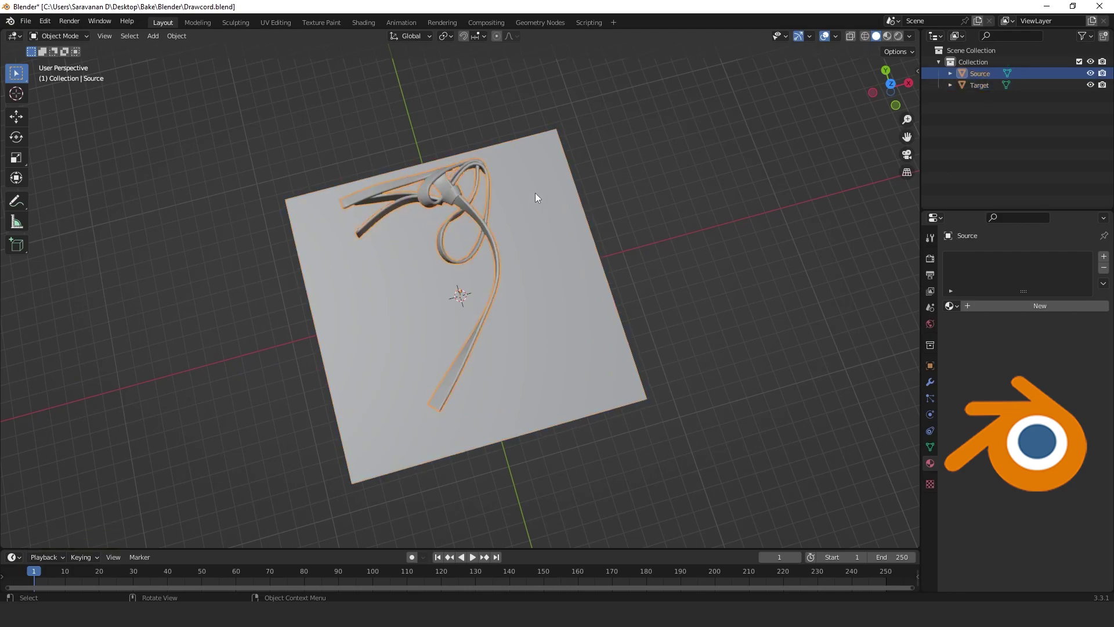
{"action": "scroll", "coordinate": [594, 254], "scroll_direction": "down", "scroll_amount": 2}
{"action": "left_click", "coordinate": [618, 227], "text": "alt"}
{"action": "left_click", "coordinate": [524, 209], "text": "alt"}
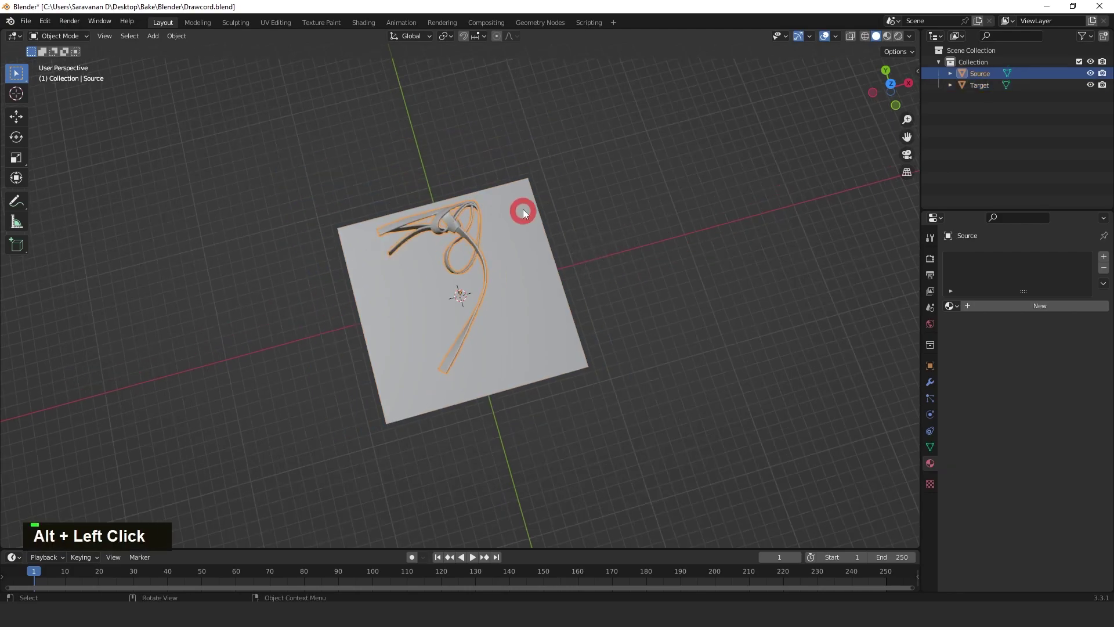
{"action": "scroll", "coordinate": [491, 177], "scroll_direction": "up", "scroll_amount": 2}
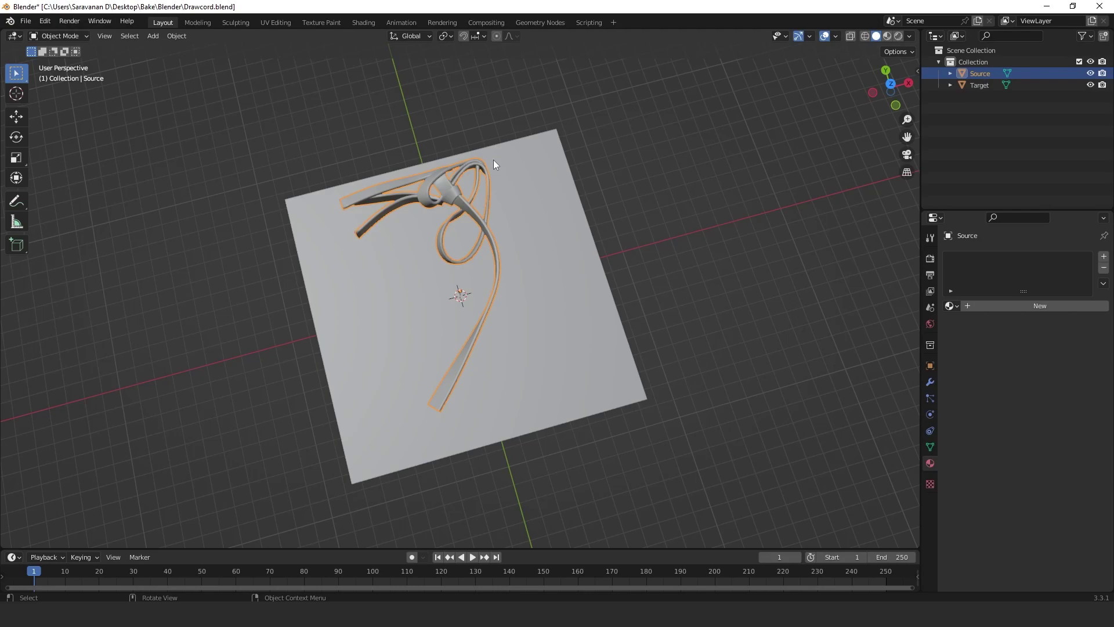
{"action": "left_click", "coordinate": [834, 37]}
{"action": "left_click", "coordinate": [765, 247]}
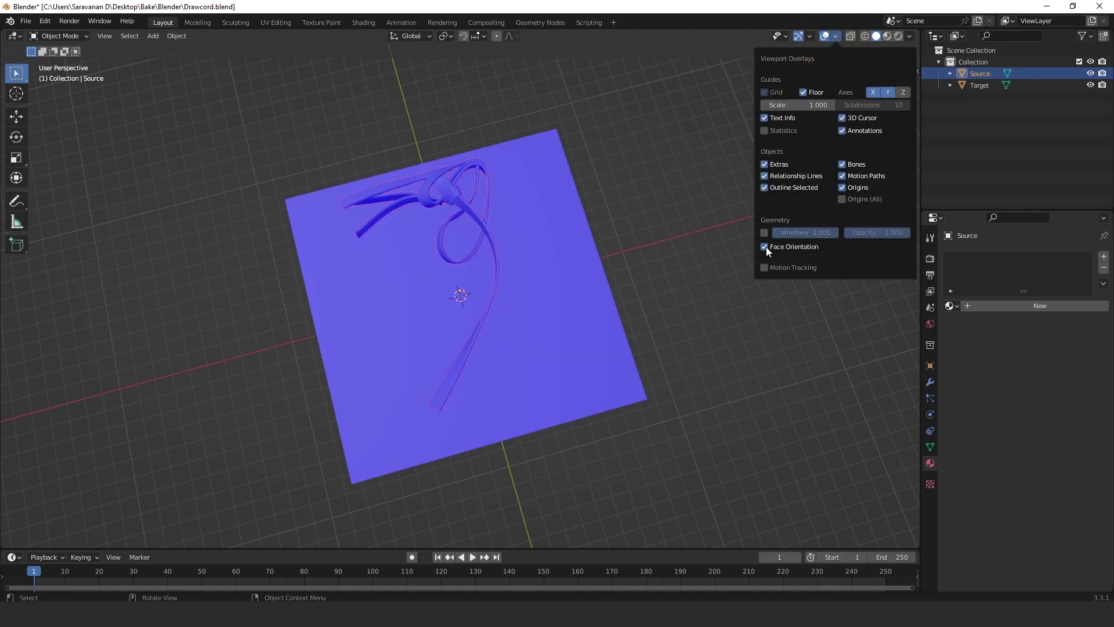
{"action": "left_click", "coordinate": [615, 111]}
{"action": "middle_click_drag", "start_coordinate": [619, 253], "coordinate": [515, 251]}
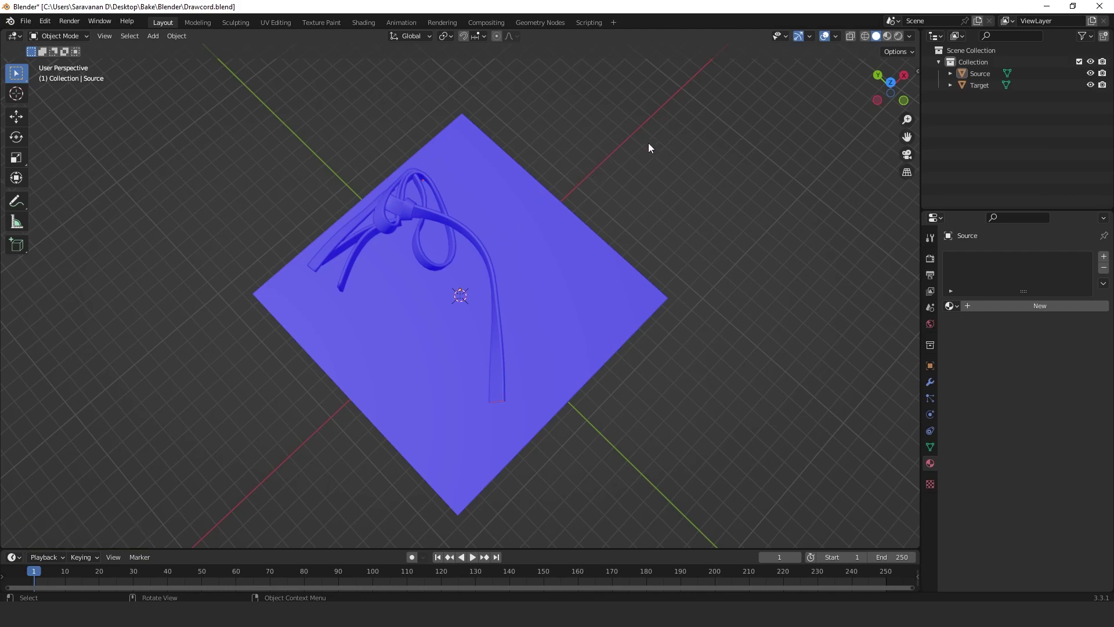
{"action": "left_click", "coordinate": [835, 36]}
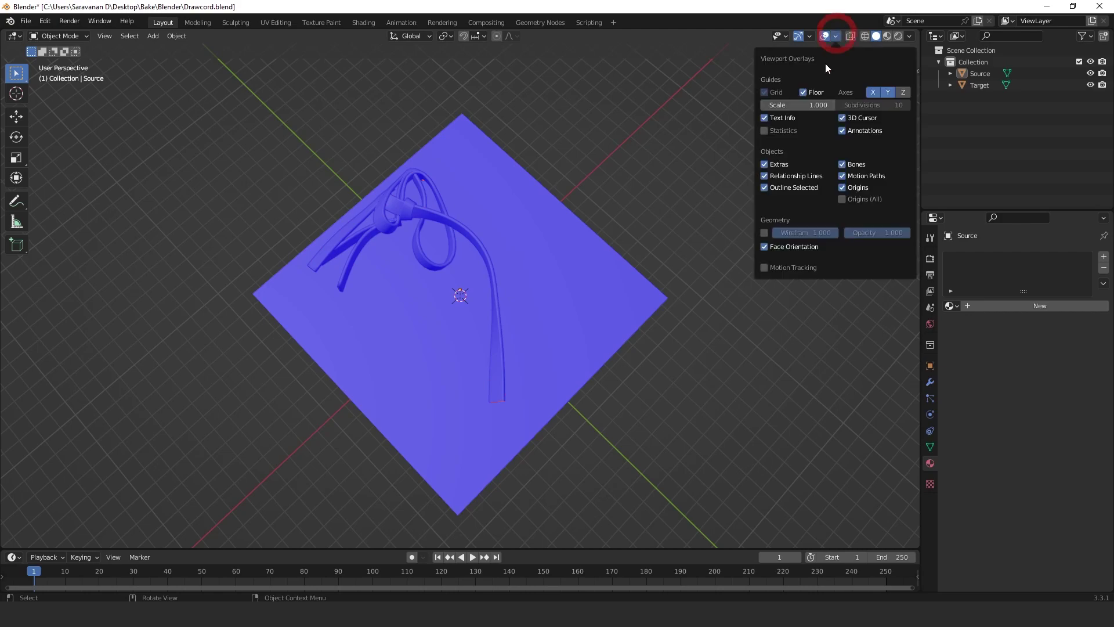
{"action": "left_click", "coordinate": [764, 247]}
{"action": "middle_click_drag", "start_coordinate": [664, 206], "coordinate": [638, 196]}
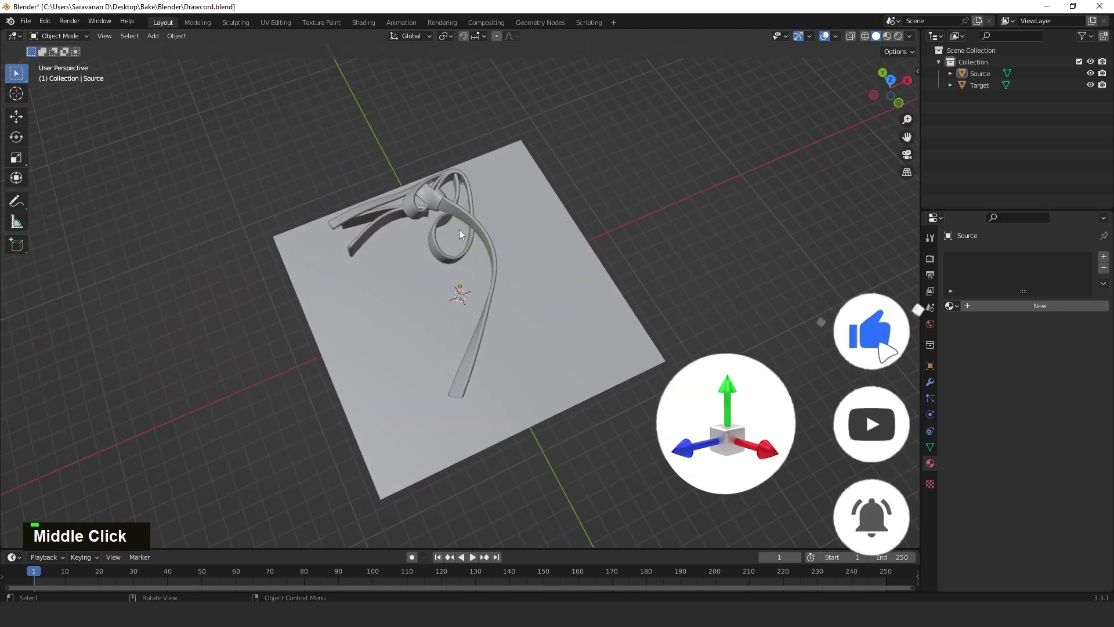
Step: Test-click the cord and plane, then select only Target and add a new material slot
{"action": "left_click", "coordinate": [458, 206]}
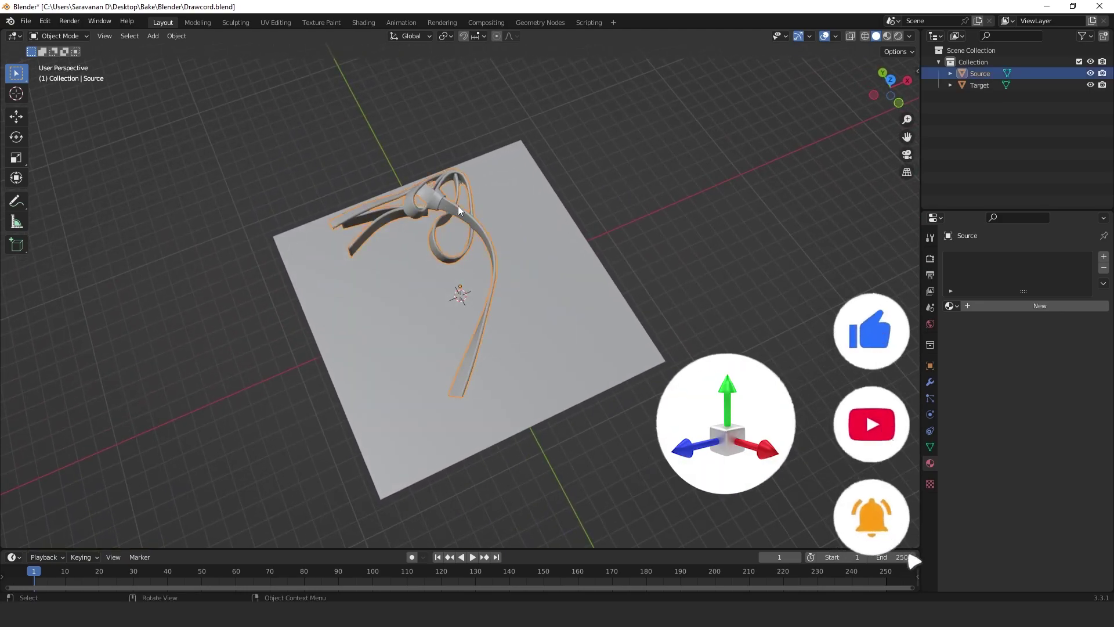
{"action": "left_click", "coordinate": [520, 195]}
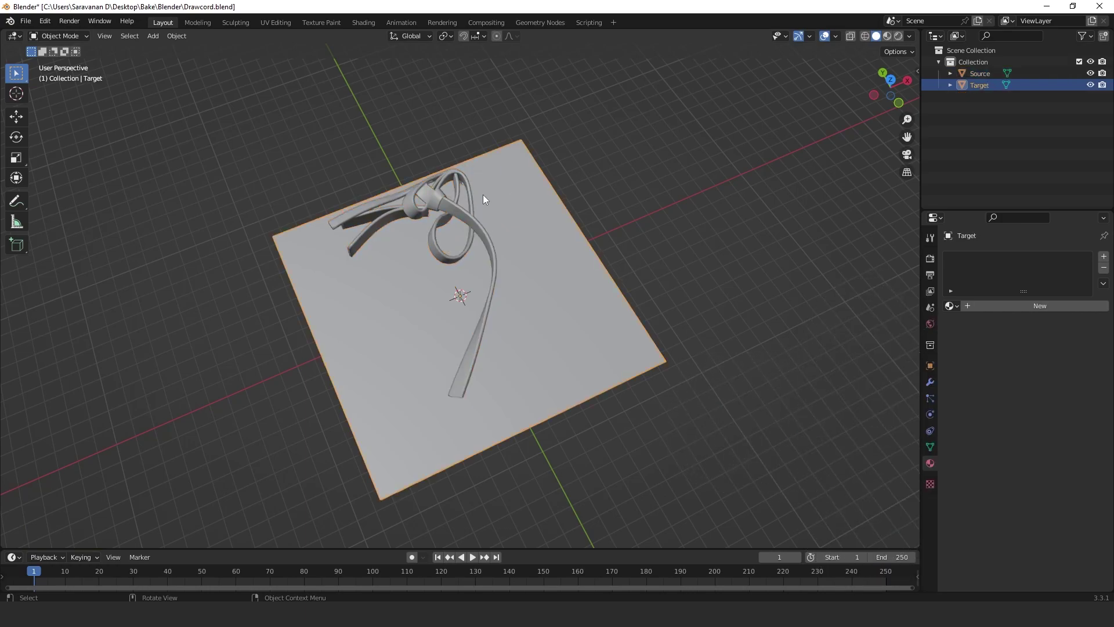
{"action": "left_click", "coordinate": [454, 203], "text": "shift"}
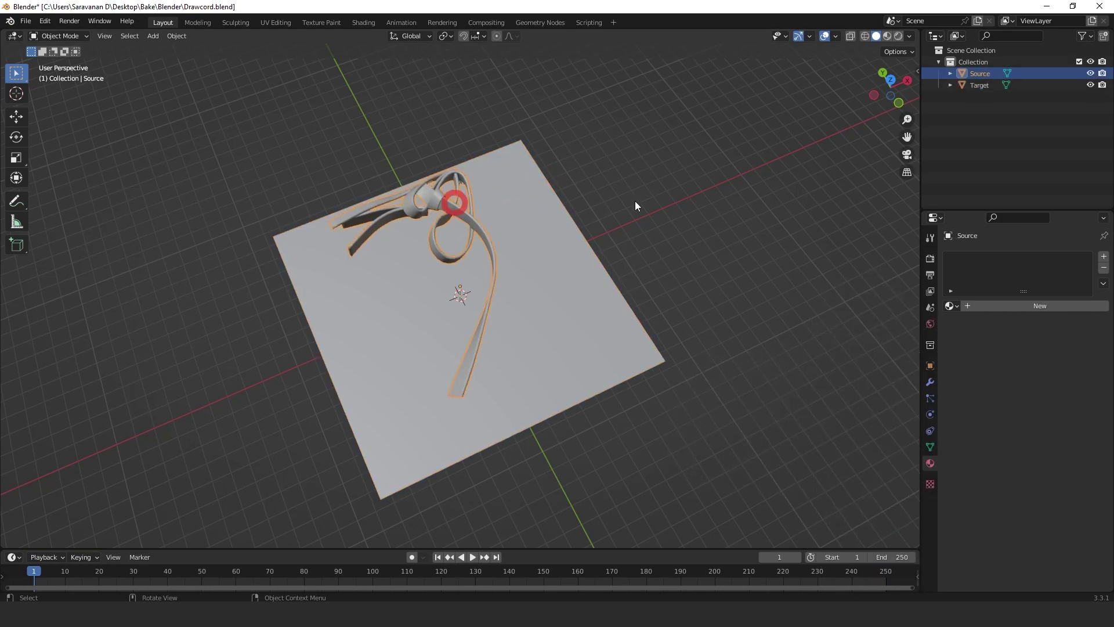
{"action": "left_click", "coordinate": [523, 224]}
{"action": "left_click", "coordinate": [461, 215], "text": "shift"}
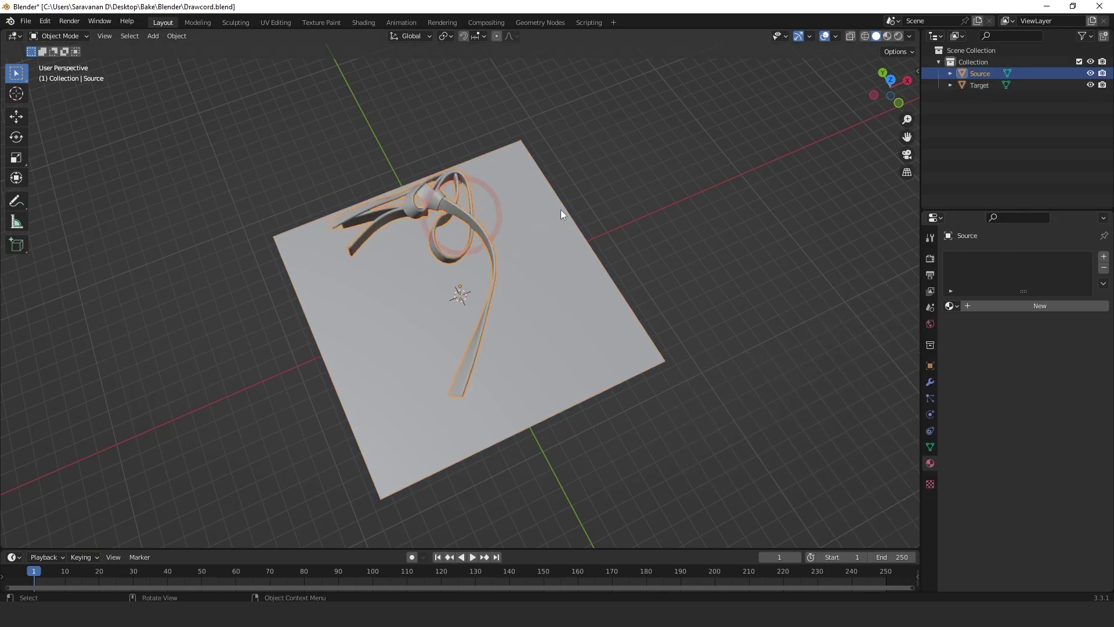
{"action": "left_click", "coordinate": [506, 214]}
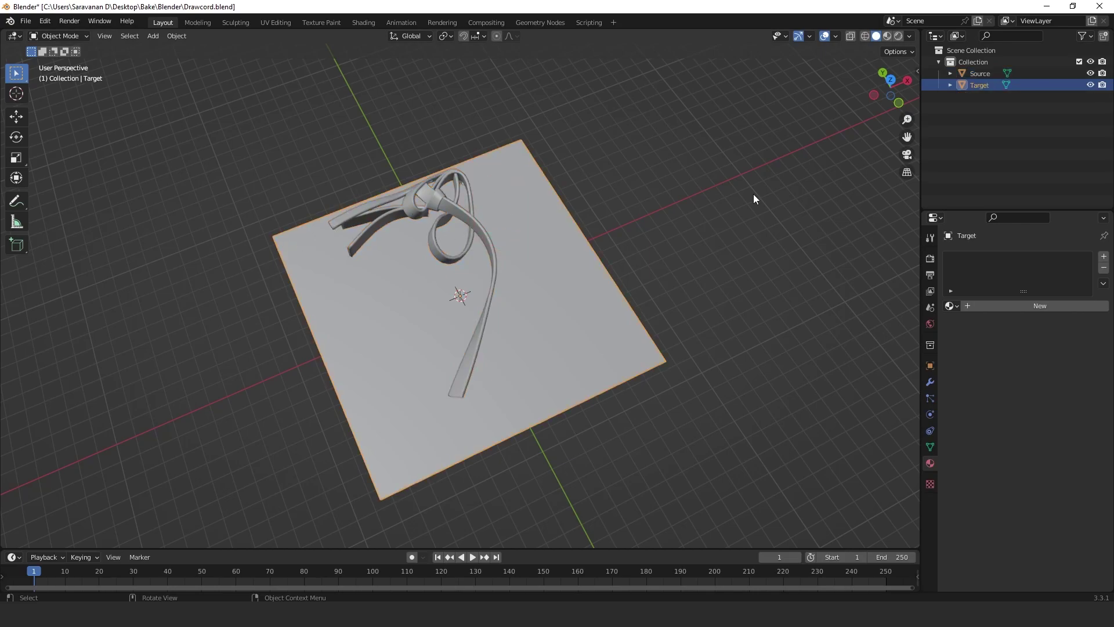
{"action": "left_click", "coordinate": [1103, 255]}
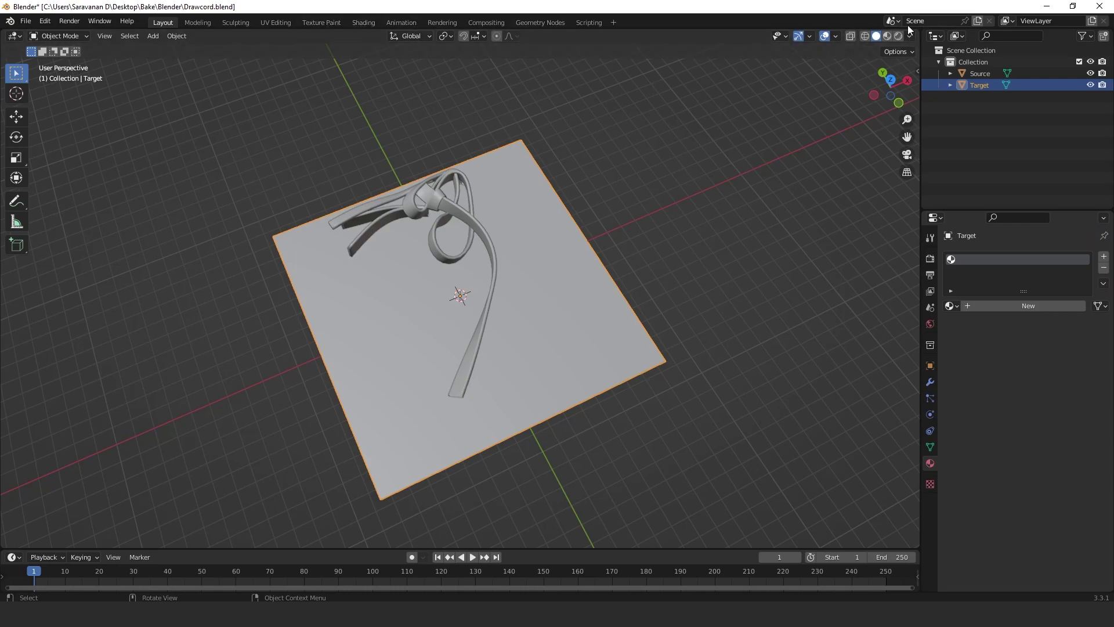
Step: Split the viewport into a Shader Editor and assign the existing Material to Target
{"action": "left_click_drag", "start_coordinate": [916, 28], "coordinate": [447, 63]}
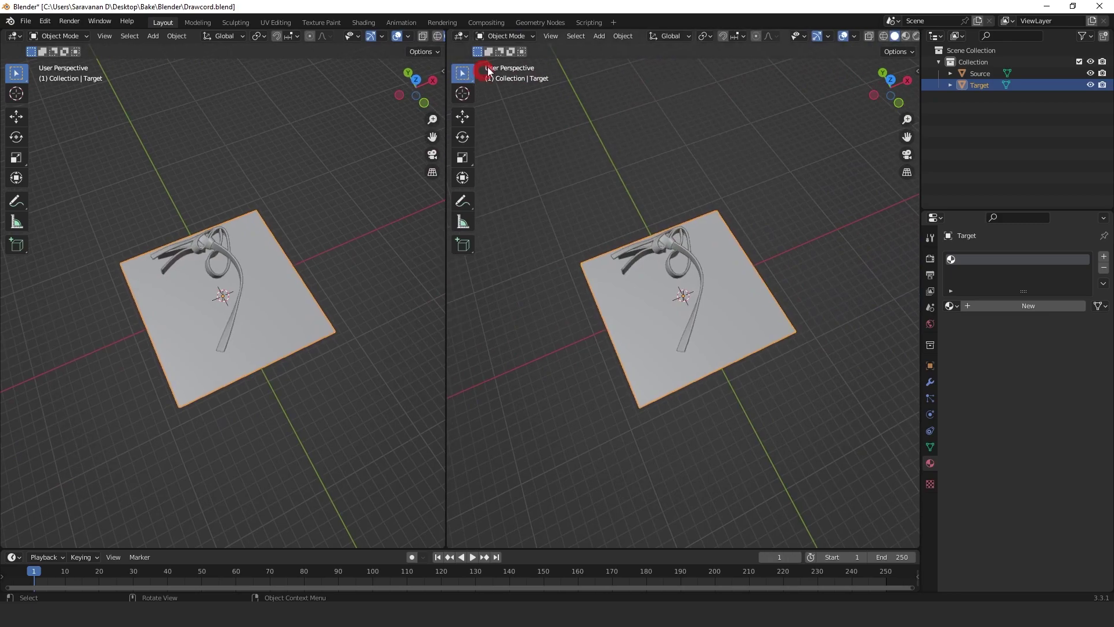
{"action": "left_click", "coordinate": [462, 39]}
{"action": "left_click", "coordinate": [493, 144]}
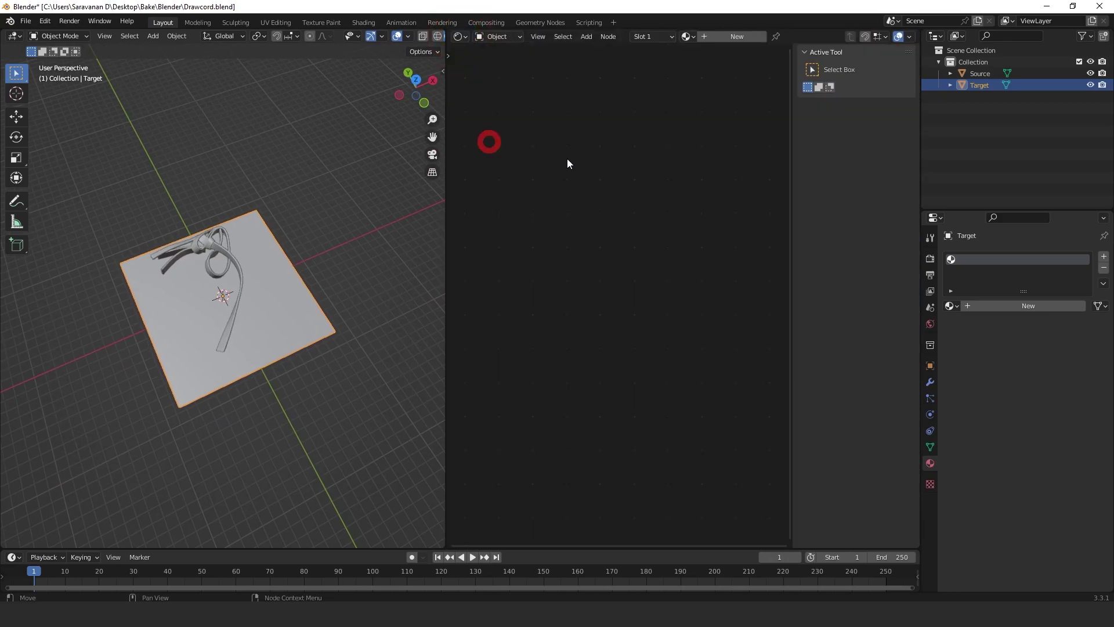
{"action": "left_click", "coordinate": [693, 37]}
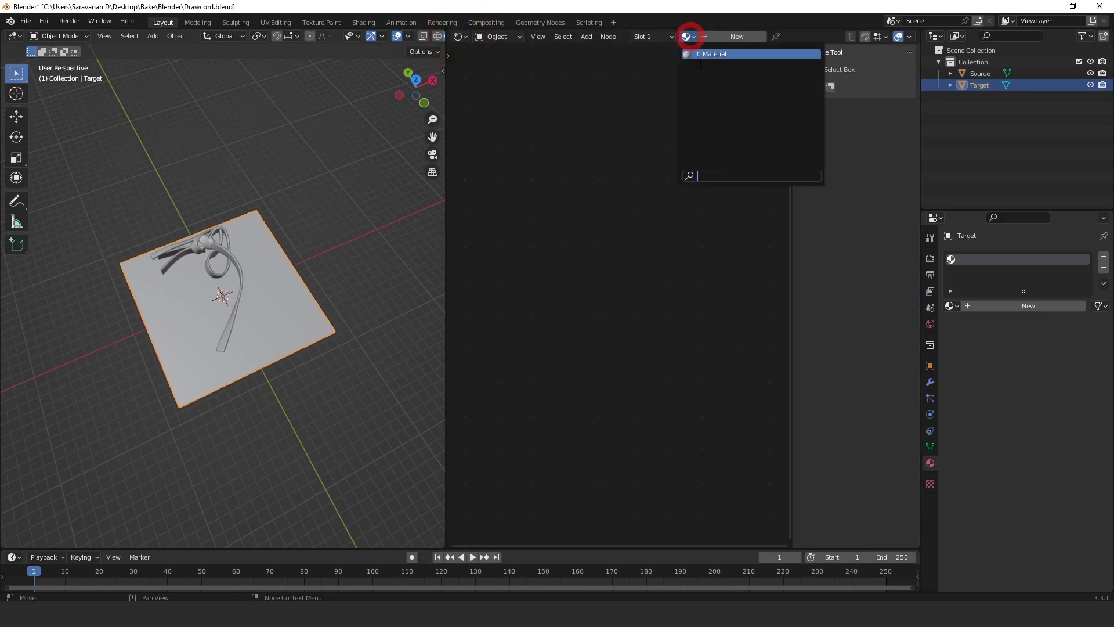
{"action": "left_click", "coordinate": [707, 55]}
{"action": "scroll", "coordinate": [597, 250], "scroll_direction": "down", "scroll_amount": 1}
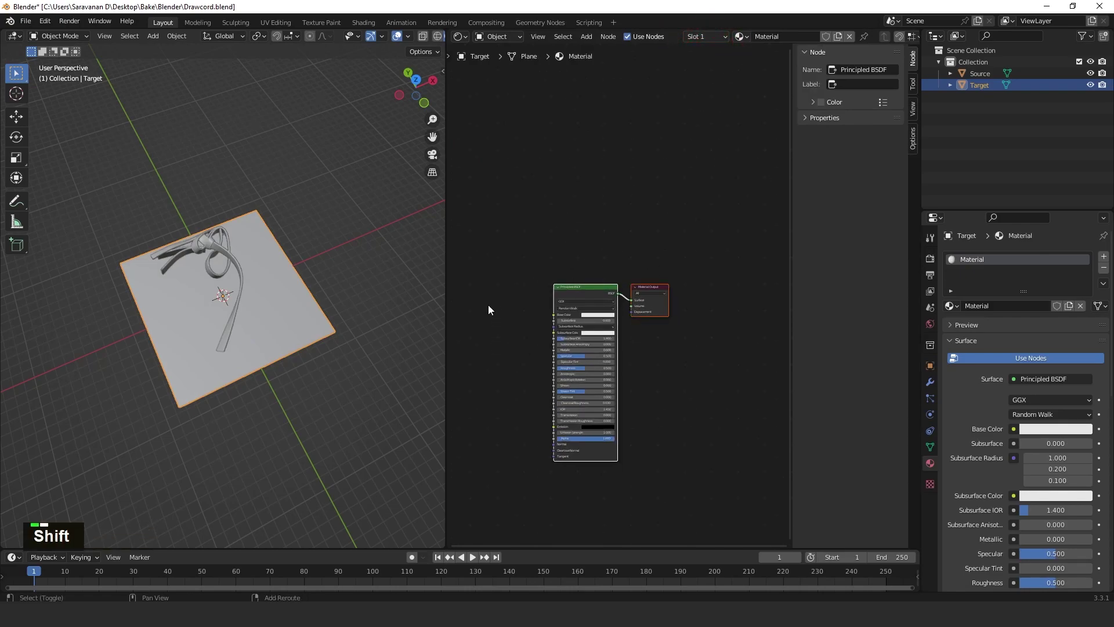
Step: Add an Image Texture node left of the BSDF with a new image named Normal
{"action": "key", "text": "shift+a"}
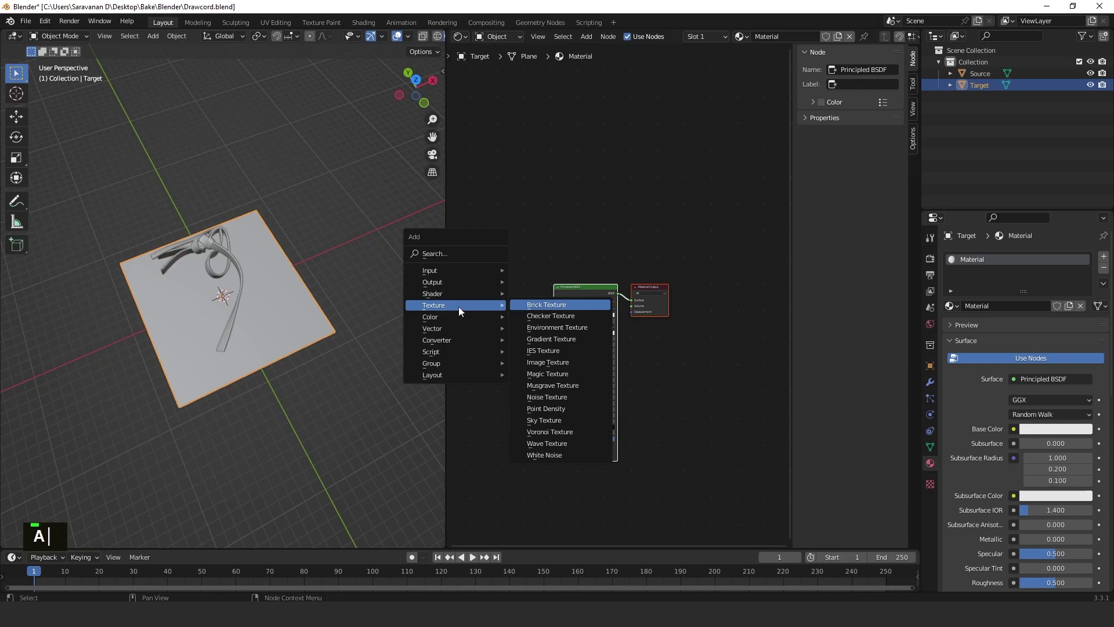
{"action": "left_click", "coordinate": [545, 362]}
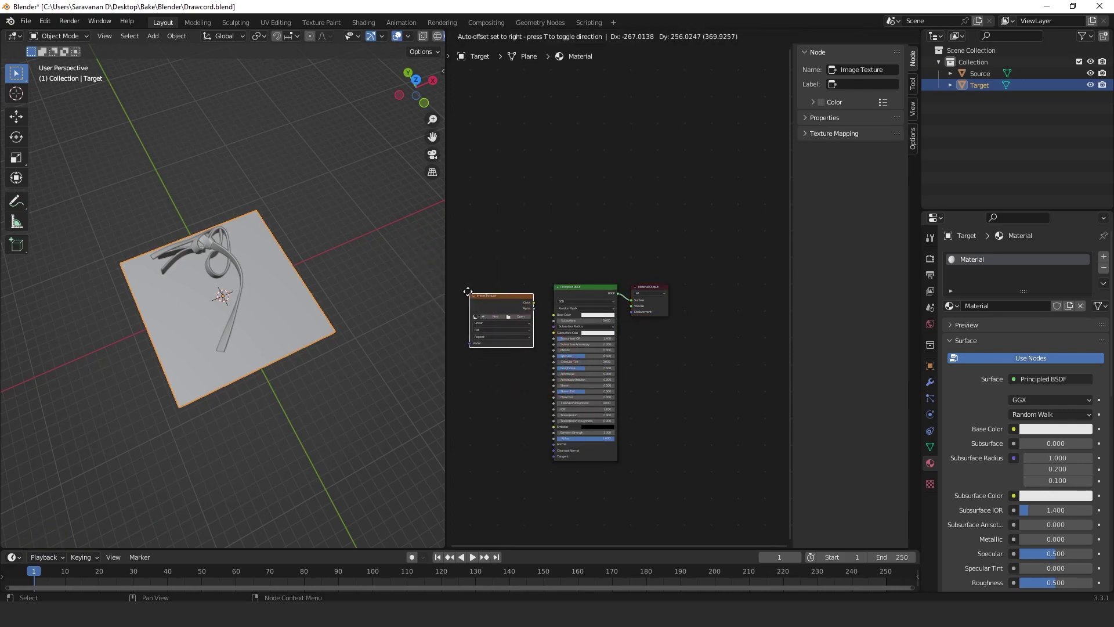
{"action": "left_click", "coordinate": [494, 312]}
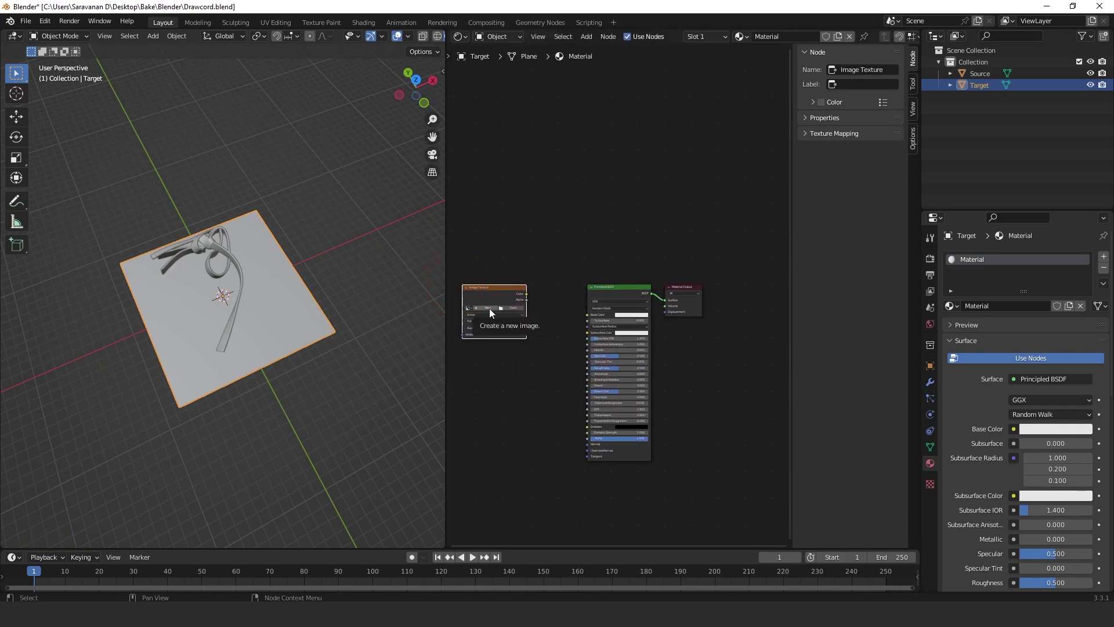
{"action": "scroll", "coordinate": [489, 311], "scroll_direction": "down", "scroll_amount": 1}
{"action": "scroll", "coordinate": [479, 311], "scroll_direction": "up", "scroll_amount": 2}
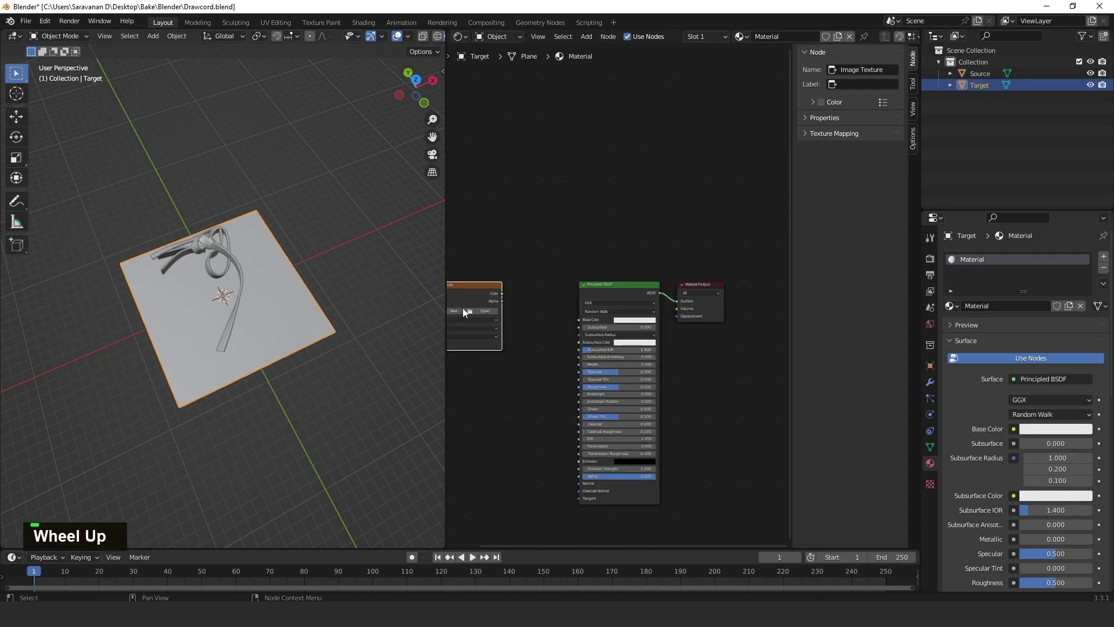
{"action": "scroll", "coordinate": [463, 311], "scroll_direction": "down", "scroll_amount": 1}
{"action": "left_click", "coordinate": [463, 312]}
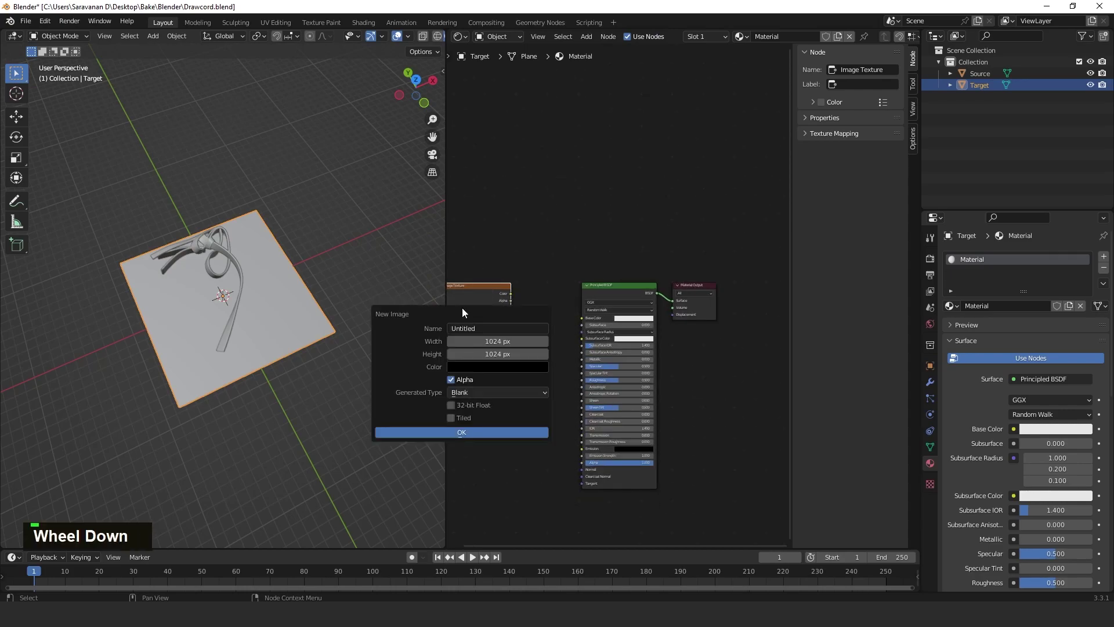
{"action": "left_click", "coordinate": [485, 328]}
{"action": "type", "text": "Normal"}
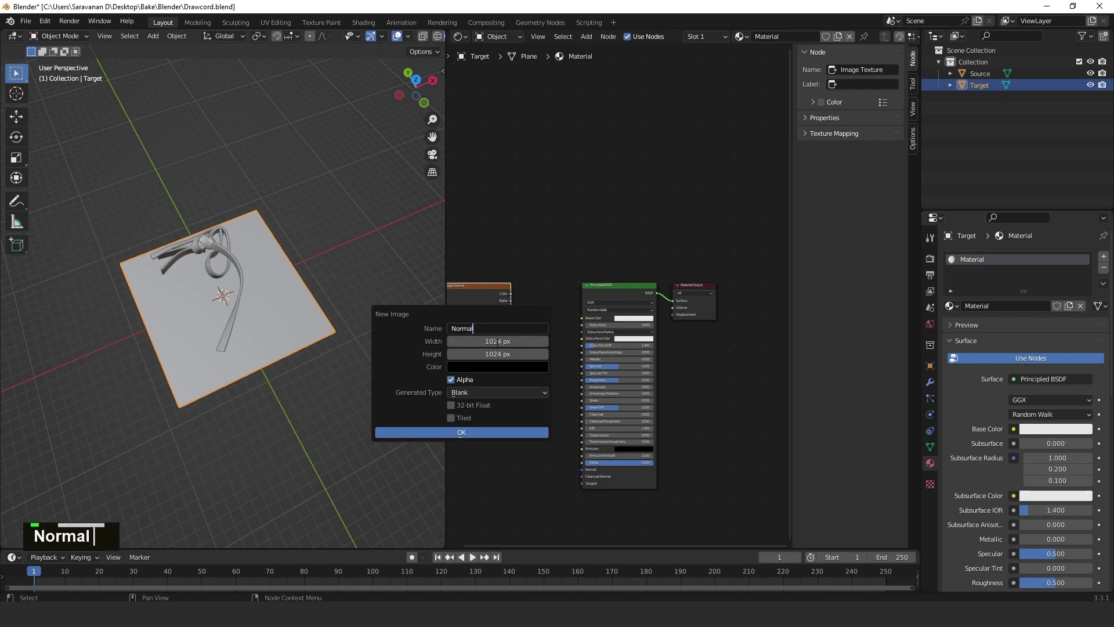
{"action": "left_click", "coordinate": [497, 341]}
Step: Create the 1024 px Normal image, then select Source and Shift-select Target as active
{"action": "left_click", "coordinate": [468, 435]}
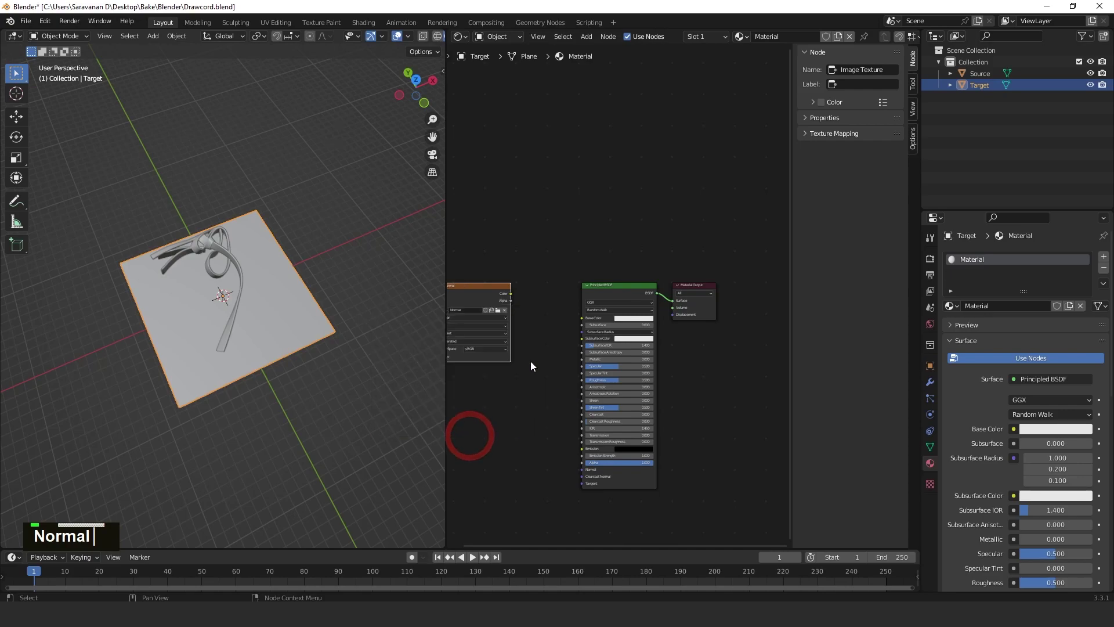
{"action": "left_click", "coordinate": [230, 256]}
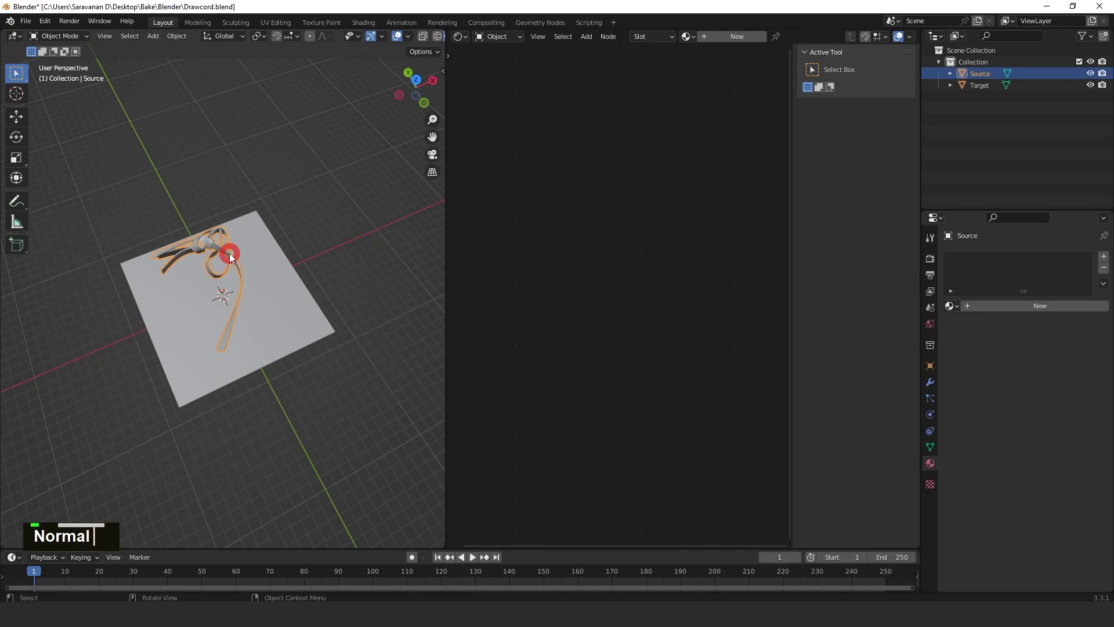
{"action": "key", "text": "shift"}
{"action": "left_click", "coordinate": [264, 275], "text": "shift"}
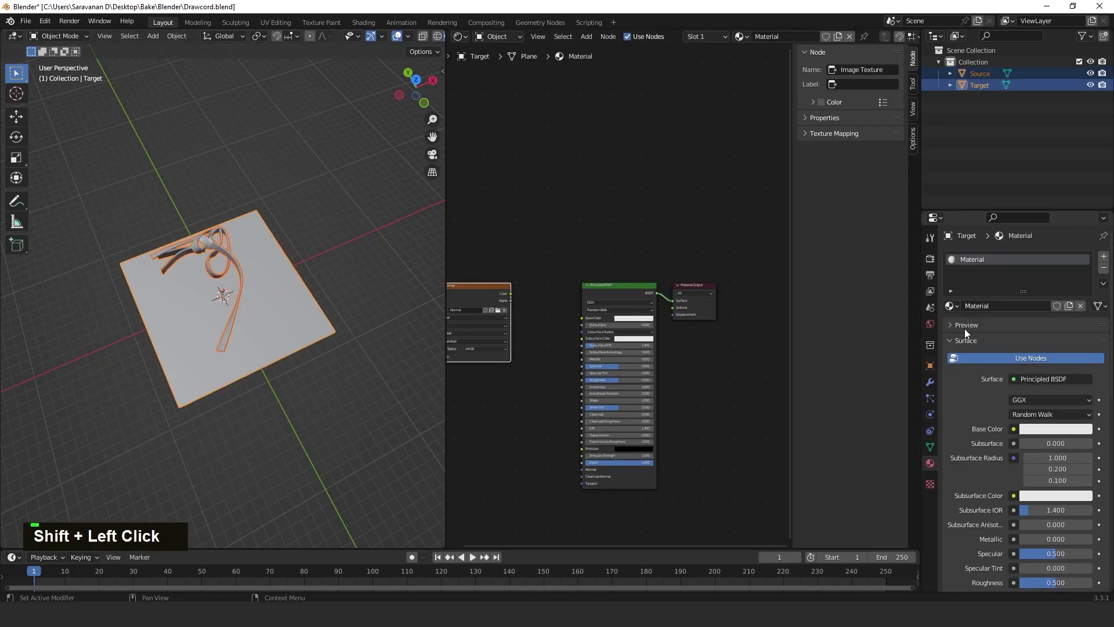
Step: Switch the render engine to Cycles and set the Bake type to Normal
{"action": "left_click", "coordinate": [931, 259]}
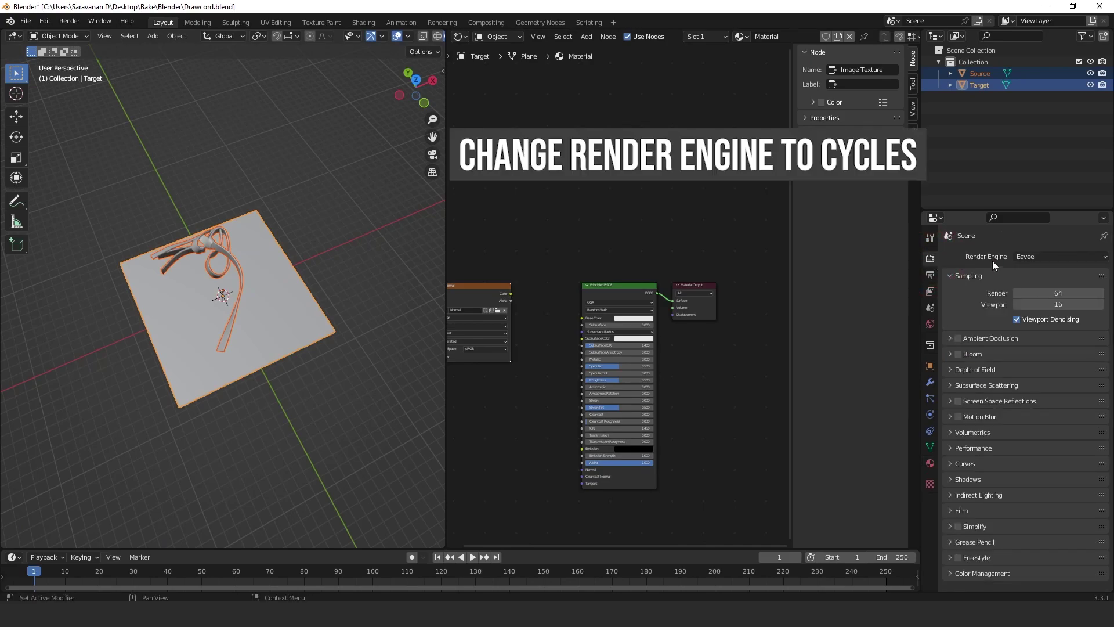
{"action": "scroll", "coordinate": [1001, 518], "scroll_direction": "down", "scroll_amount": 2}
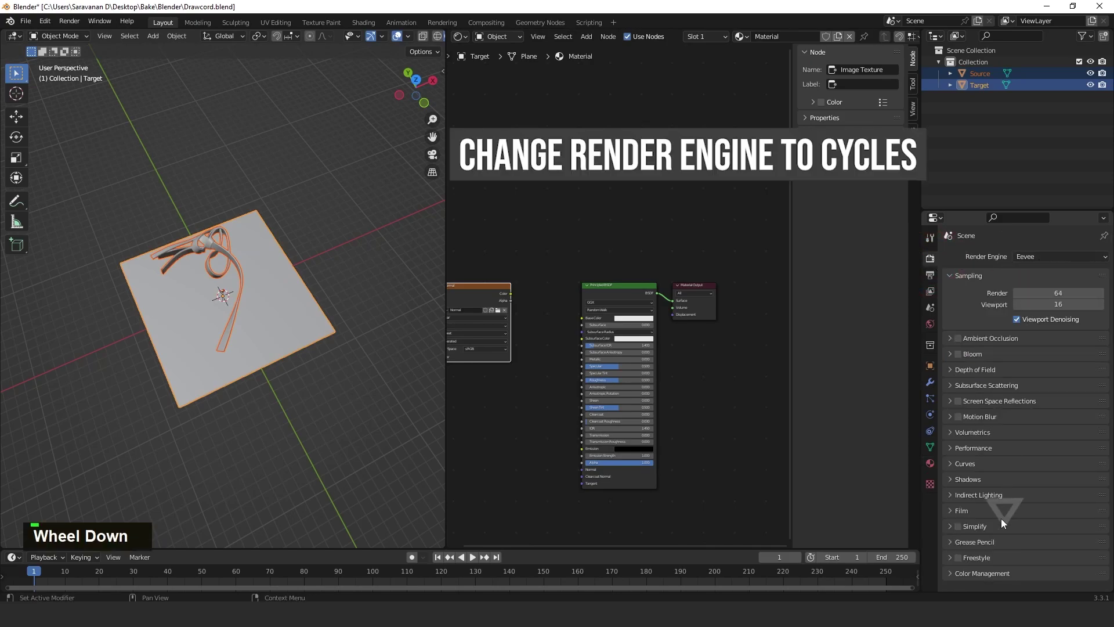
{"action": "left_click", "coordinate": [1038, 254]}
{"action": "left_click", "coordinate": [1031, 302]}
{"action": "scroll", "coordinate": [982, 472], "scroll_direction": "down", "scroll_amount": 5}
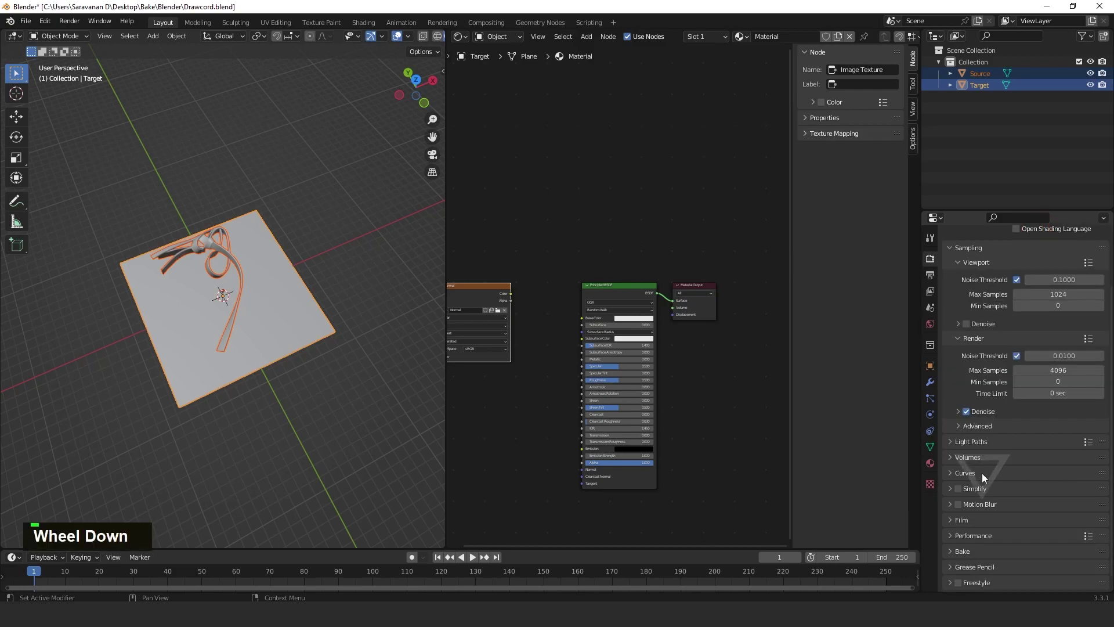
{"action": "left_click", "coordinate": [950, 537]}
{"action": "scroll", "coordinate": [980, 510], "scroll_direction": "down", "scroll_amount": 6}
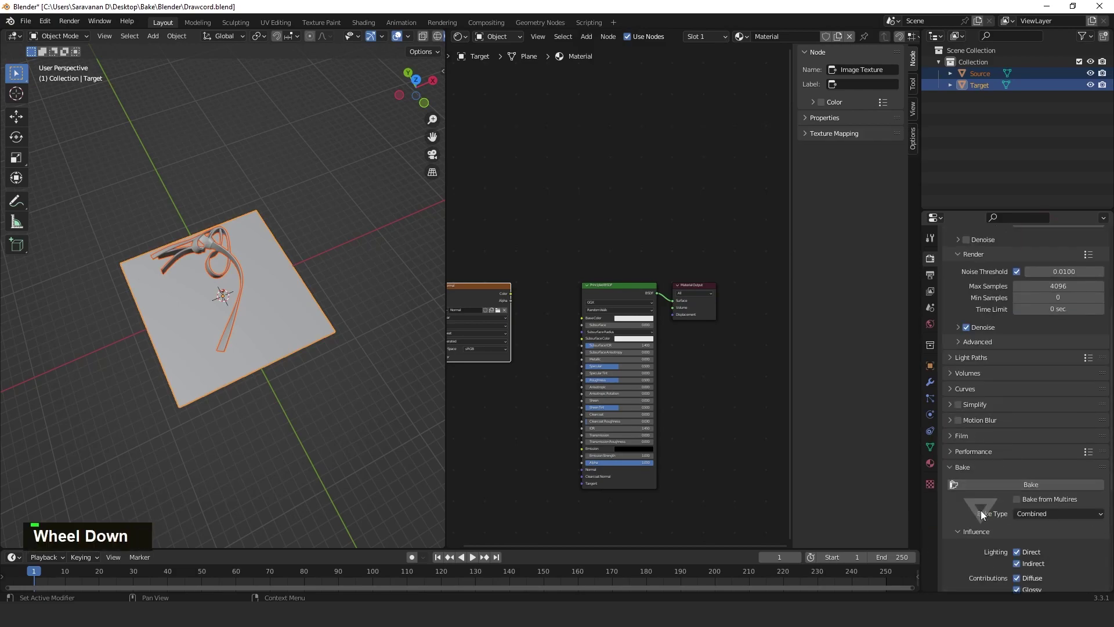
{"action": "left_click", "coordinate": [1038, 443]}
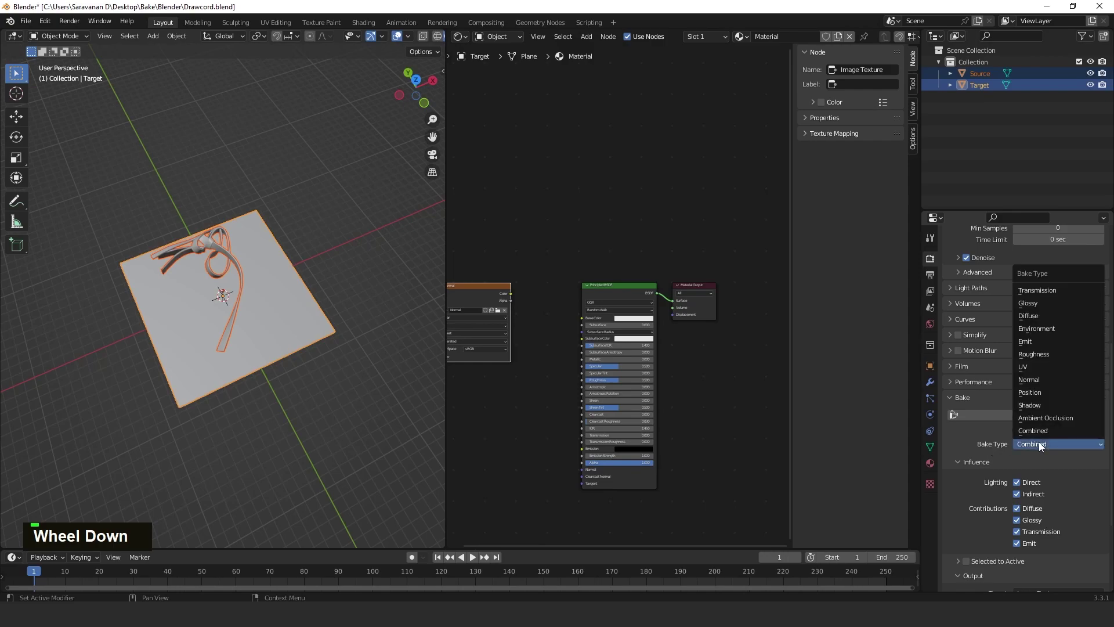
{"action": "left_click", "coordinate": [1035, 379]}
{"action": "scroll", "coordinate": [1013, 520], "scroll_direction": "down", "scroll_amount": 4}
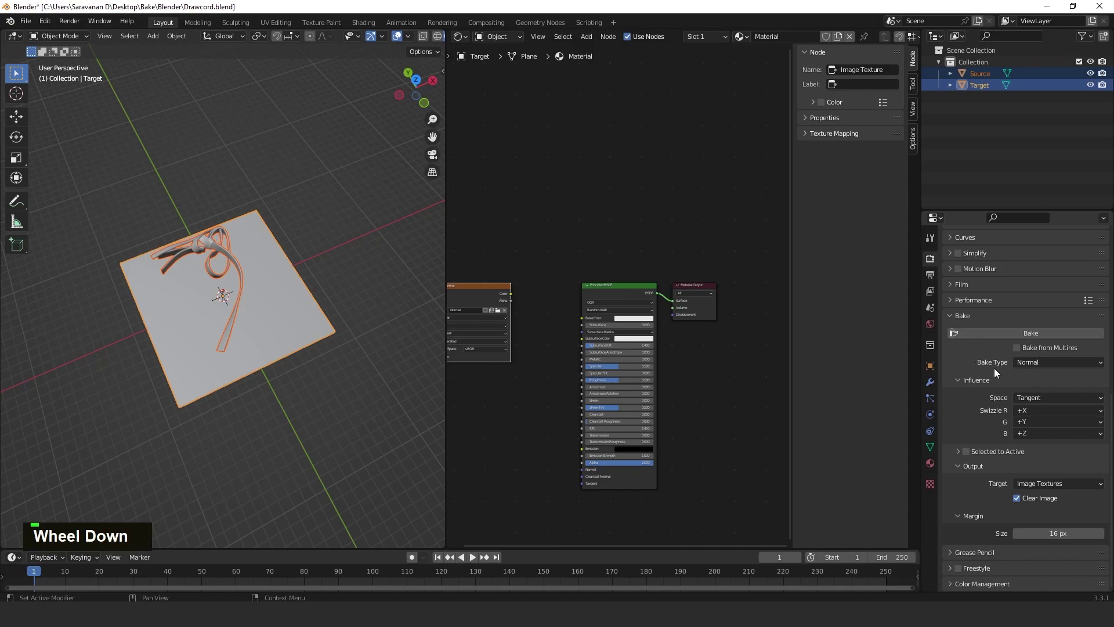
Step: Enable Selected to Active baking and set the extrusion distance to 50 m
{"action": "left_click", "coordinate": [966, 451]}
{"action": "left_click", "coordinate": [959, 452]}
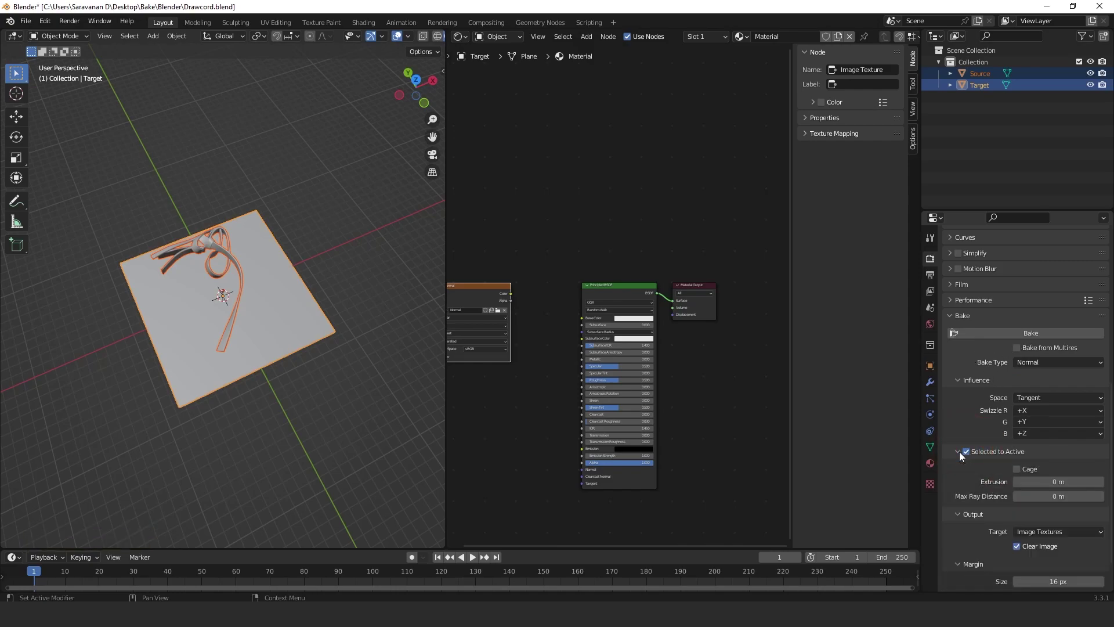
{"action": "left_click", "coordinate": [1065, 482]}
{"action": "type", "text": "5"}
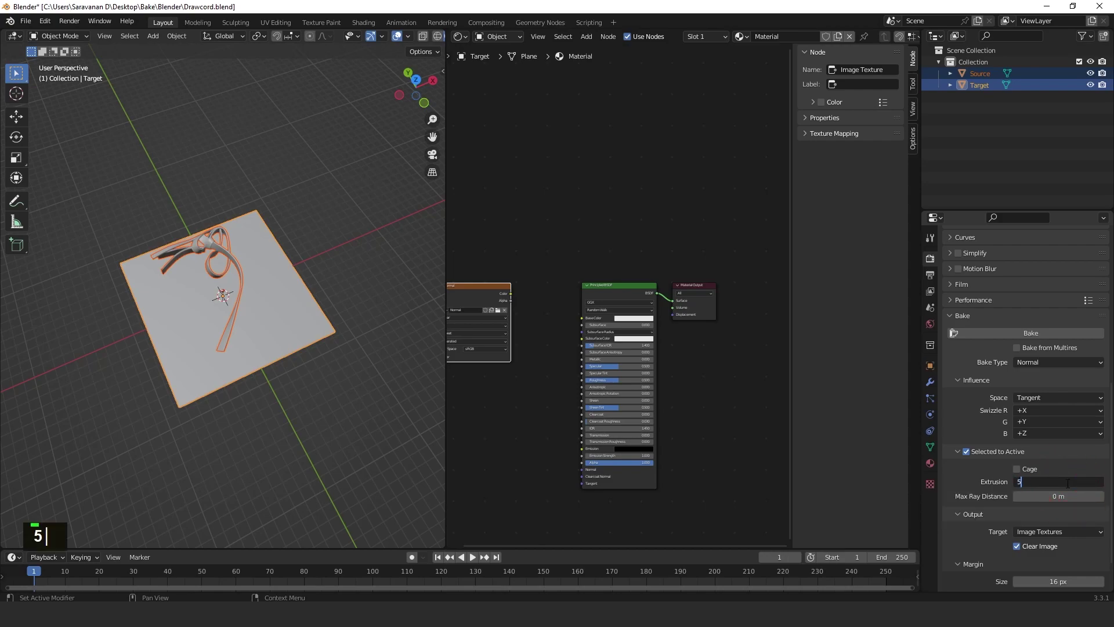
{"action": "type", "text": "0"}
Step: Bake the drawcord's normals onto the plane's Normal image
{"action": "scroll", "coordinate": [232, 371], "scroll_direction": "down", "scroll_amount": 1}
{"action": "middle_click", "coordinate": [299, 372]}
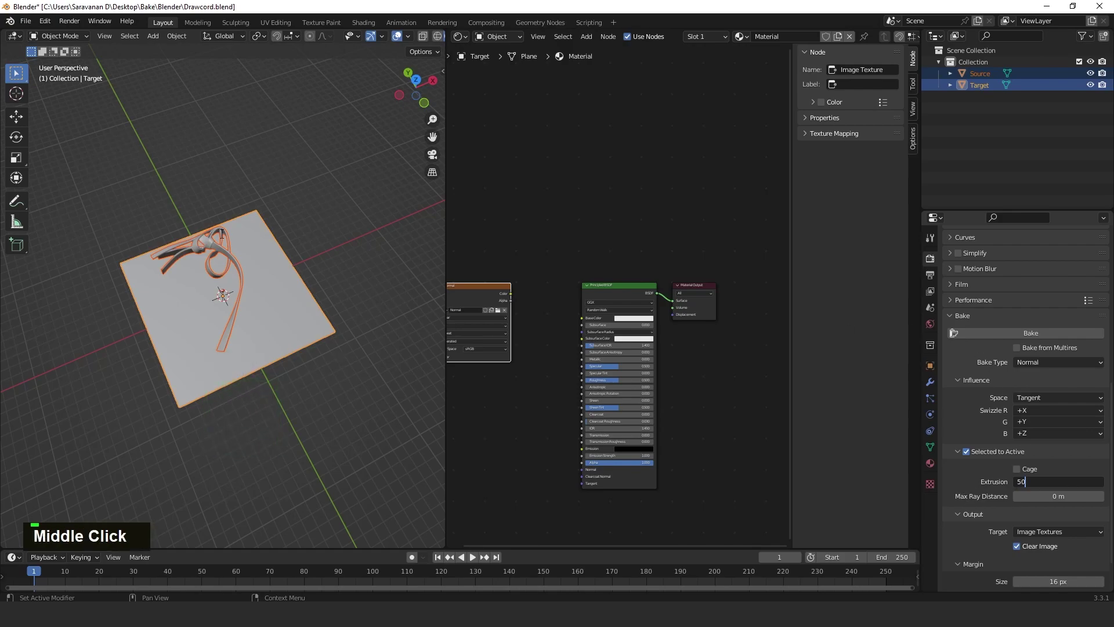
{"action": "middle_click", "coordinate": [245, 166]}
{"action": "middle_click_drag", "start_coordinate": [162, 231], "coordinate": [260, 145]}
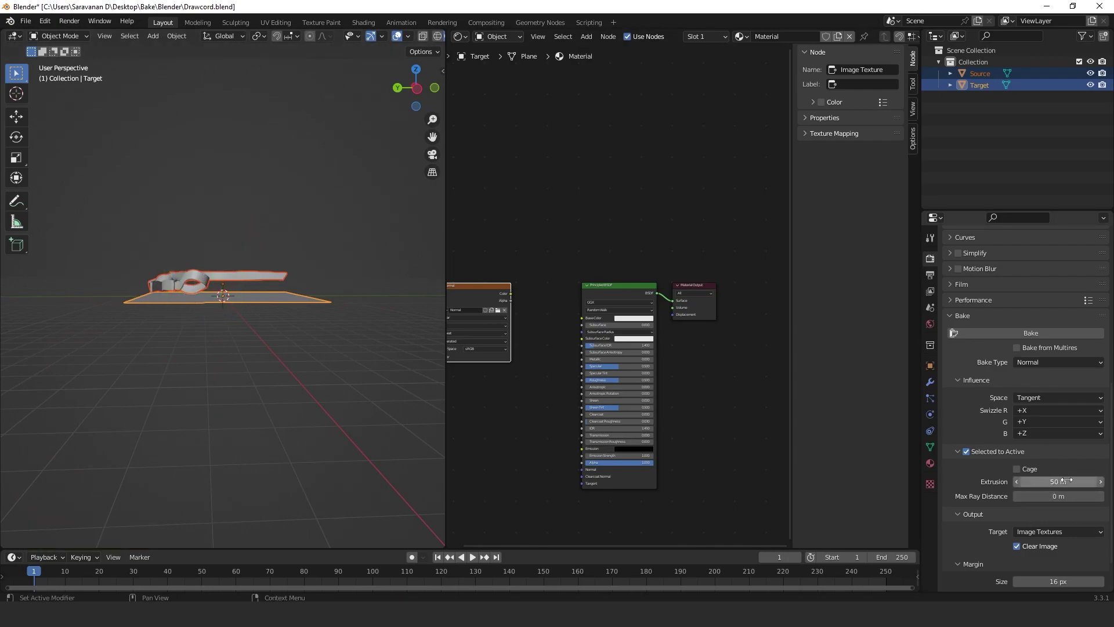
{"action": "left_click", "coordinate": [1025, 334]}
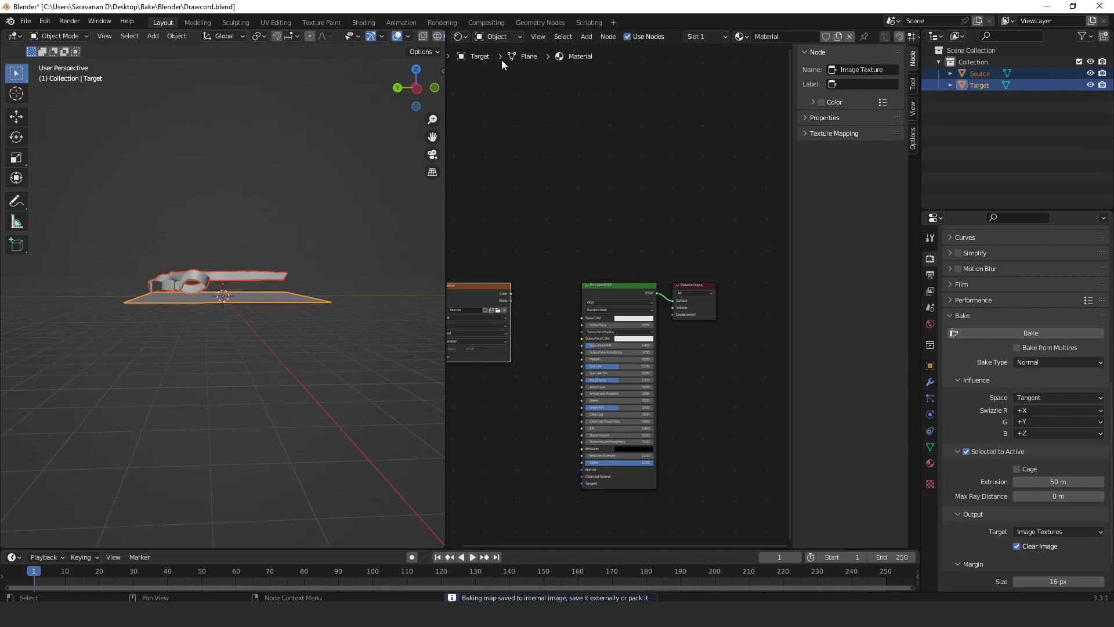
Step: Turn the node area into an Image Editor showing the baked Normal image
{"action": "left_click", "coordinate": [473, 38]}
{"action": "left_click", "coordinate": [458, 36]}
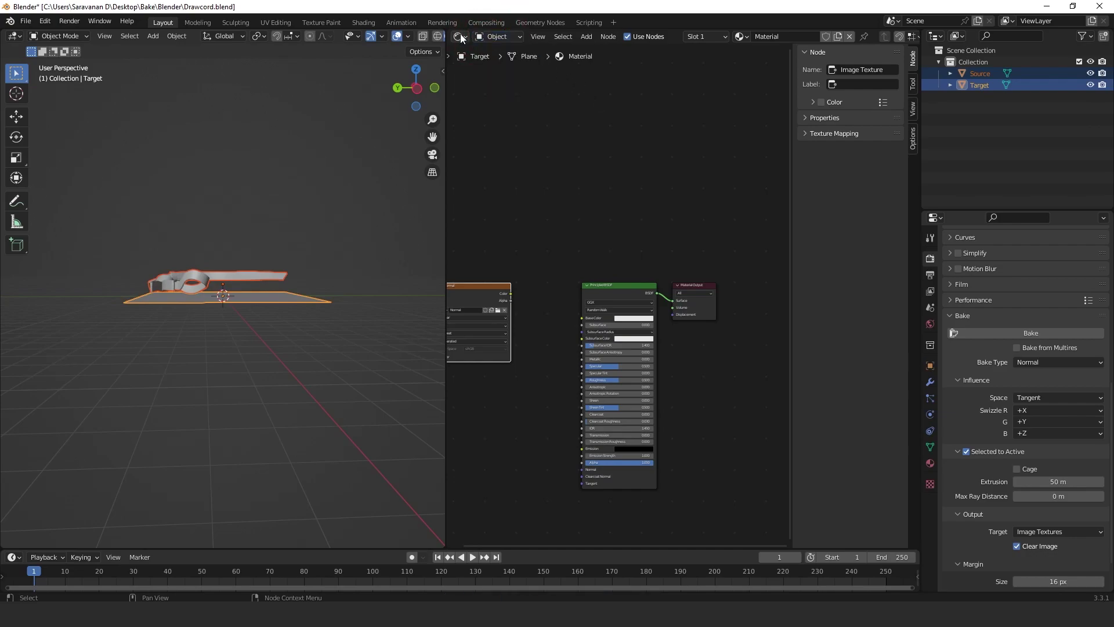
{"action": "left_click", "coordinate": [459, 36]}
{"action": "left_click", "coordinate": [482, 81]}
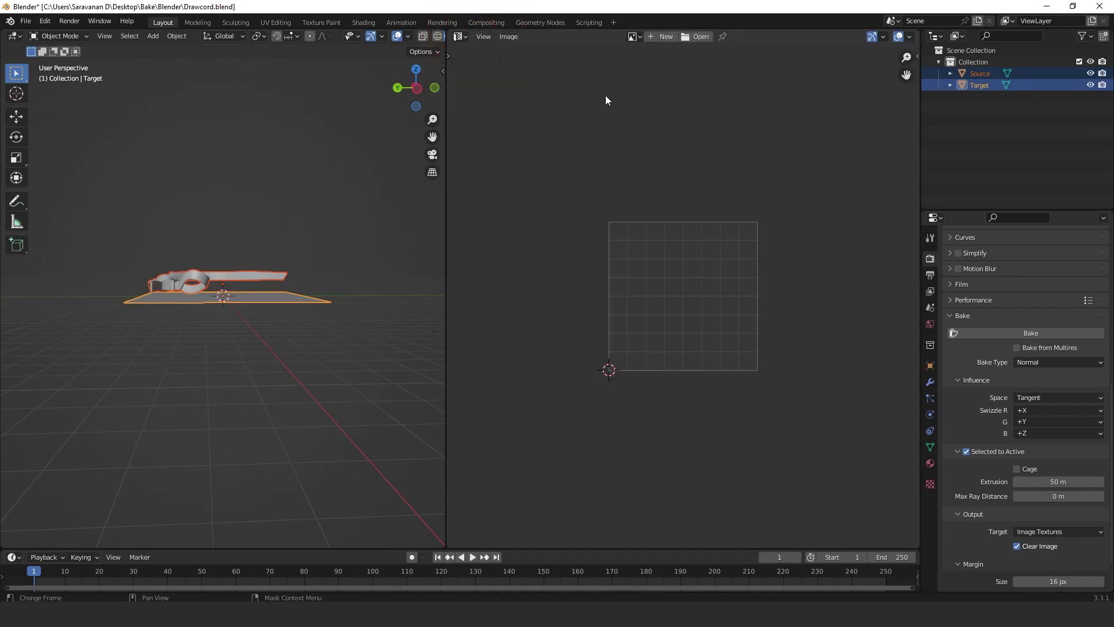
{"action": "left_click", "coordinate": [636, 37]}
{"action": "left_click", "coordinate": [661, 48]}
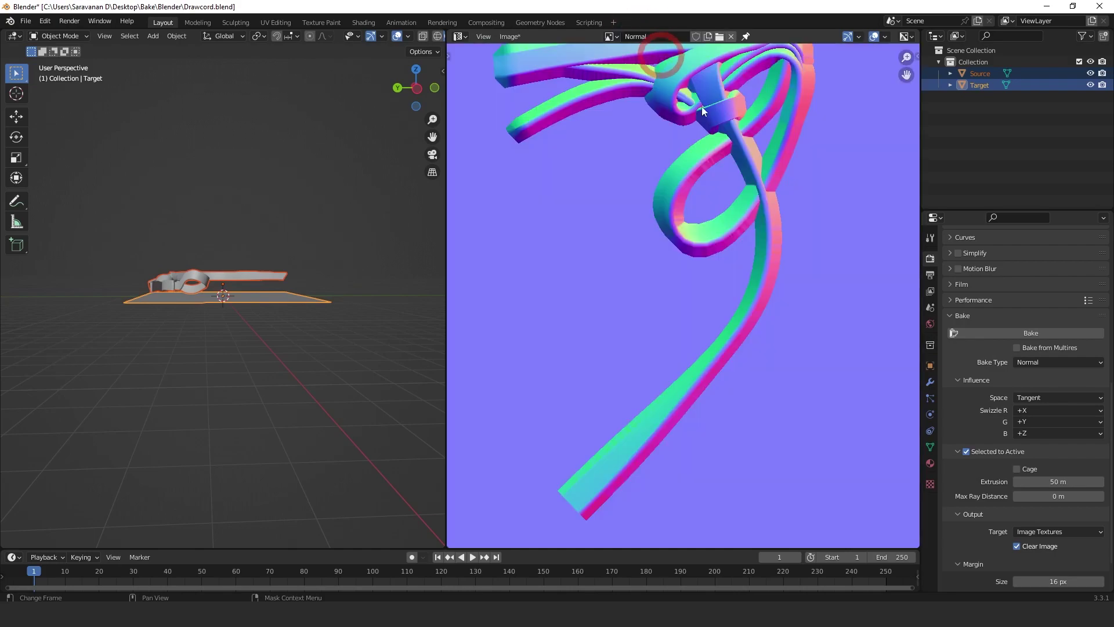
{"action": "scroll", "coordinate": [618, 309], "scroll_direction": "down", "scroll_amount": 2}
{"action": "scroll", "coordinate": [618, 304], "scroll_direction": "down", "scroll_amount": 3}
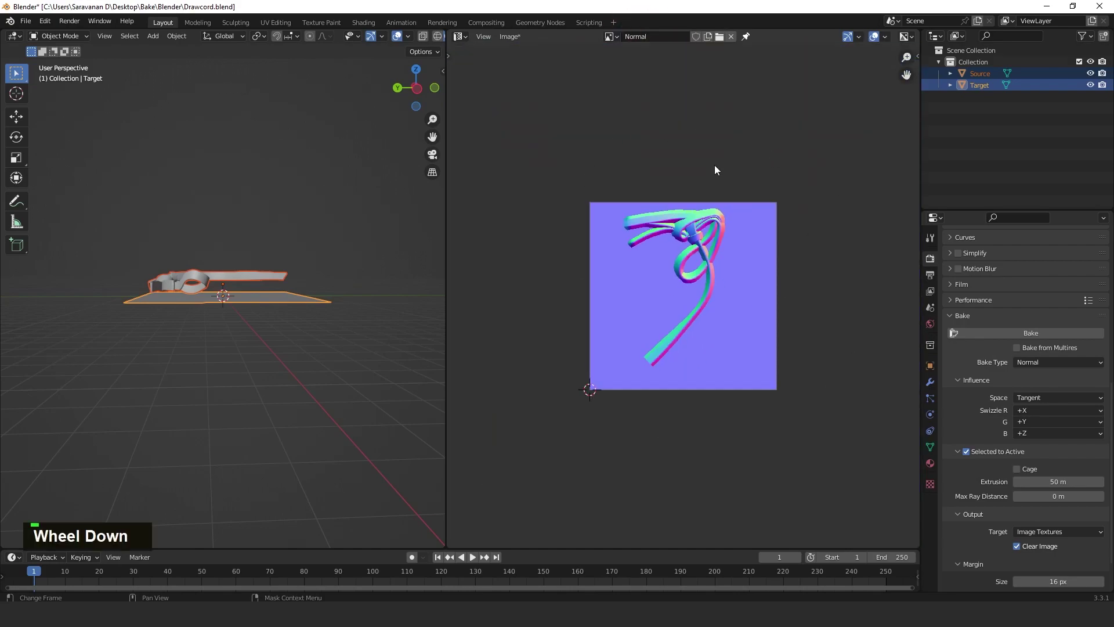
Step: Save the Normal image as Normal.png in Desktop\Bake\Blender
{"action": "left_click", "coordinate": [509, 37]}
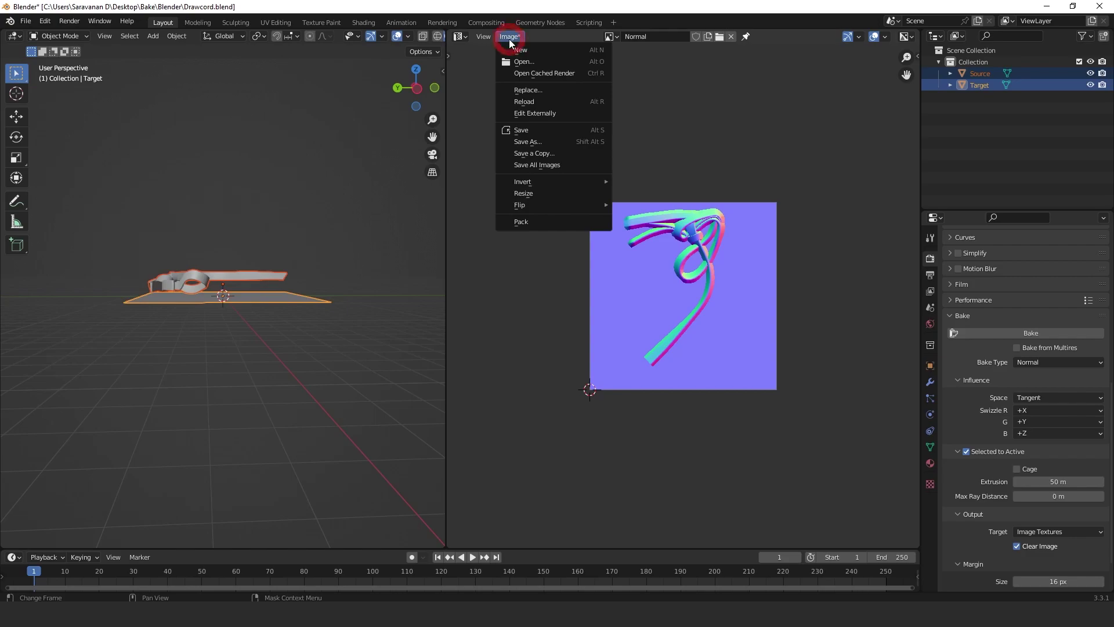
{"action": "left_click", "coordinate": [541, 142]}
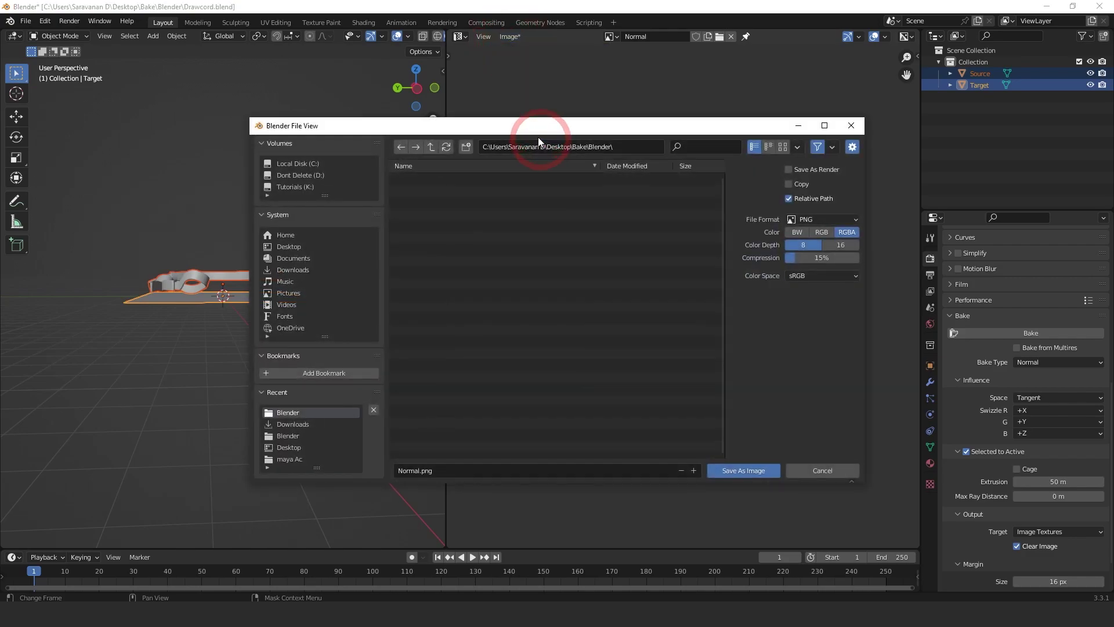
{"action": "left_click", "coordinate": [291, 245]}
{"action": "double_click", "coordinate": [409, 179]}
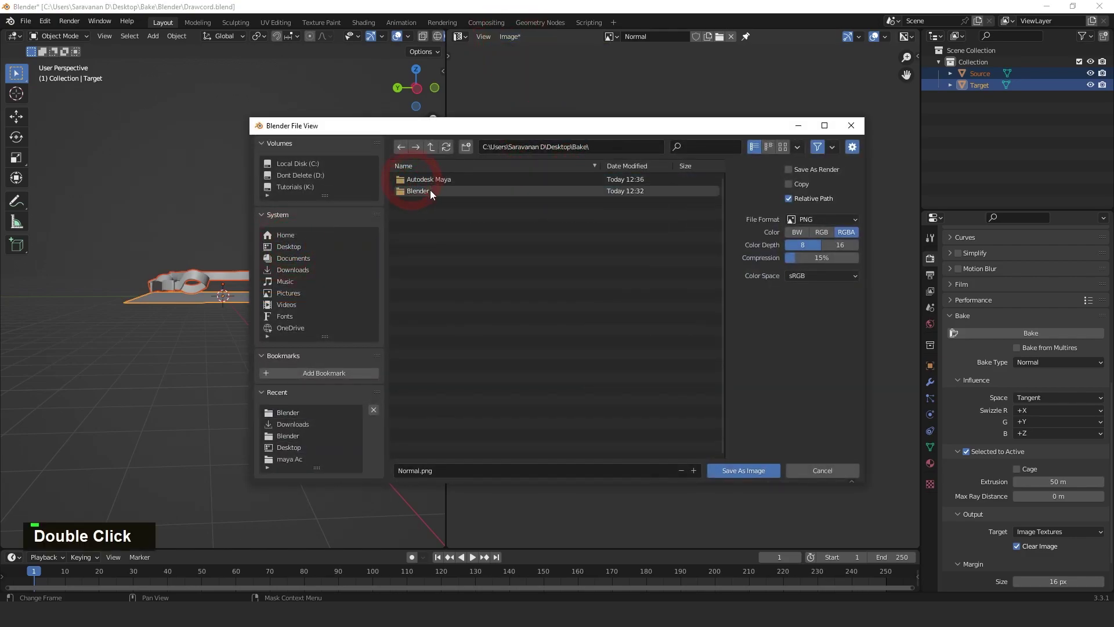
{"action": "double_click", "coordinate": [431, 190]}
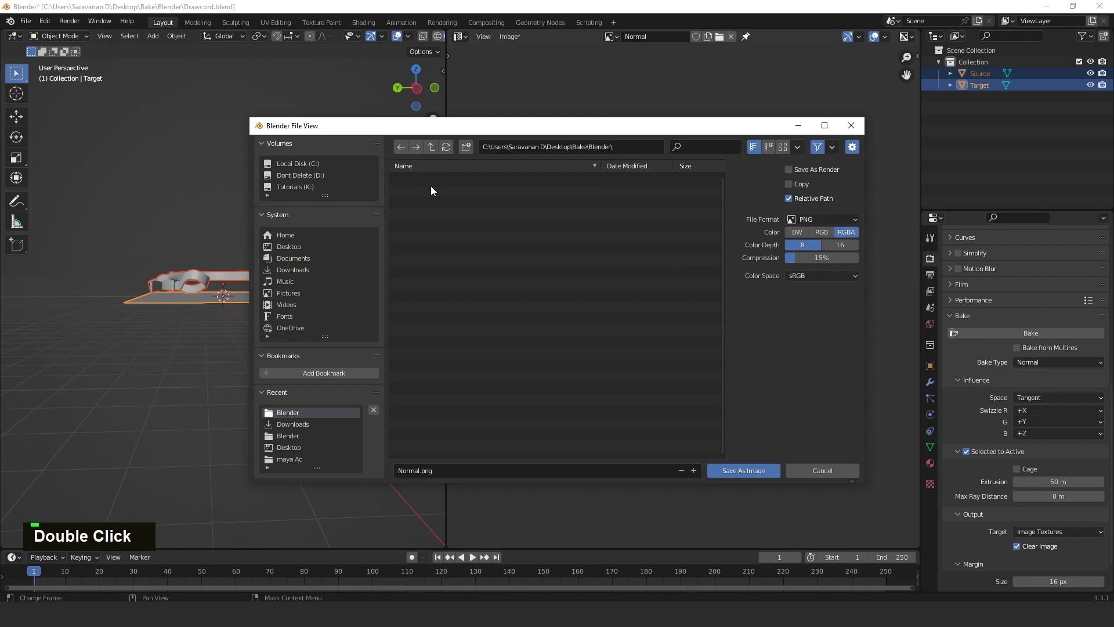
{"action": "left_click", "coordinate": [730, 471]}
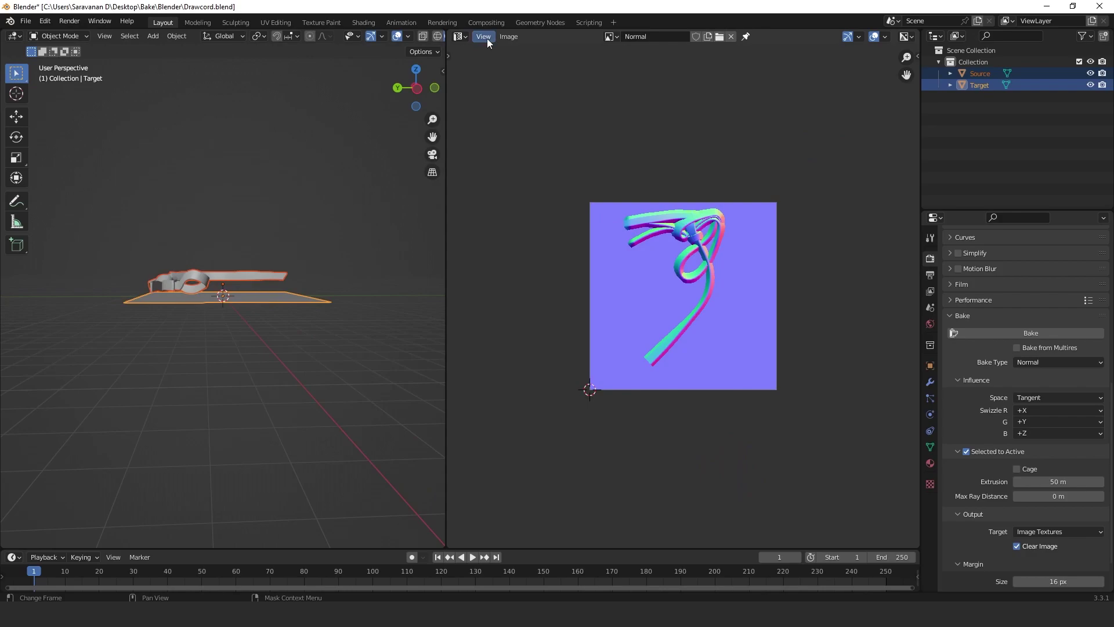
Step: Return to the Shader Editor and add an Image Texture node above the others
{"action": "left_click", "coordinate": [461, 37]}
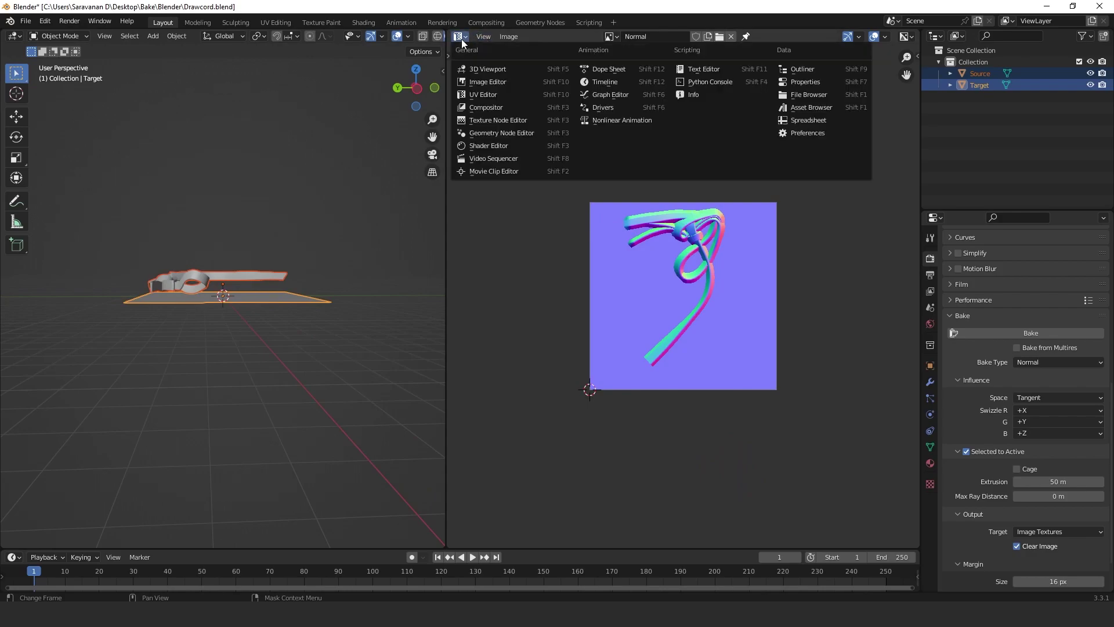
{"action": "left_click", "coordinate": [486, 148]}
{"action": "scroll", "coordinate": [525, 260], "scroll_direction": "down", "scroll_amount": 2}
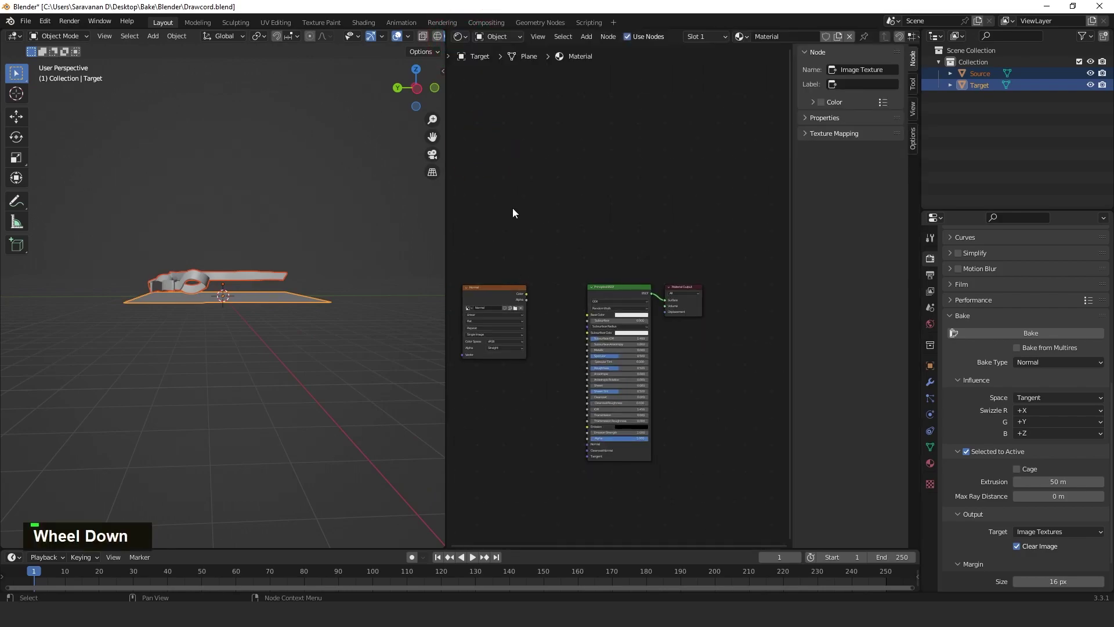
{"action": "key", "text": "shift+a"}
{"action": "mouse_move", "coordinate": [513, 207]}
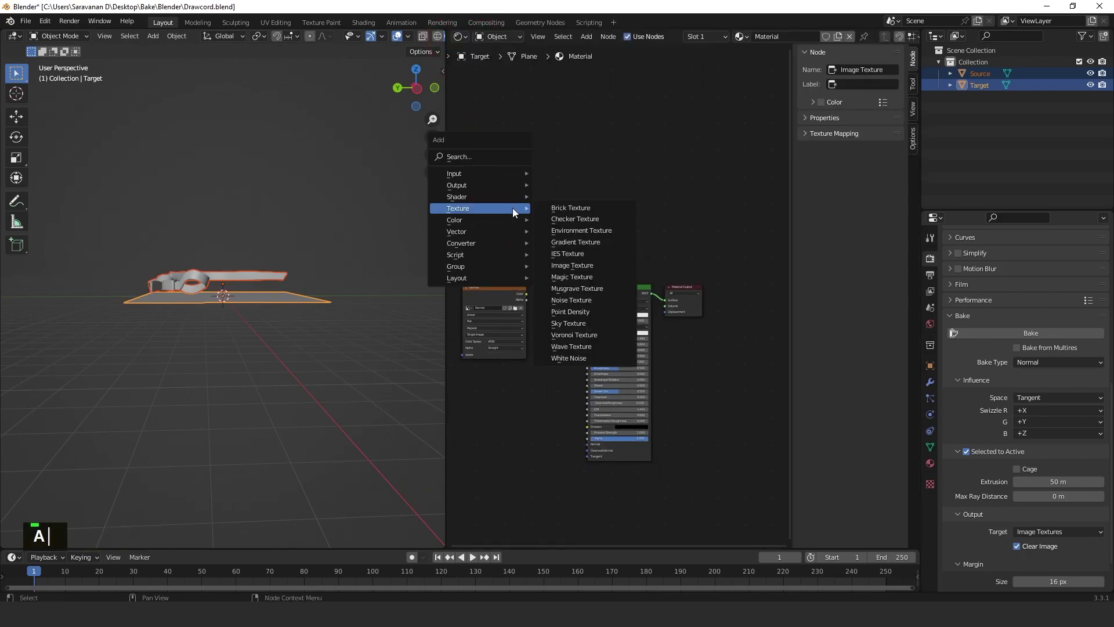
{"action": "left_click", "coordinate": [575, 264]}
{"action": "left_click", "coordinate": [554, 232]}
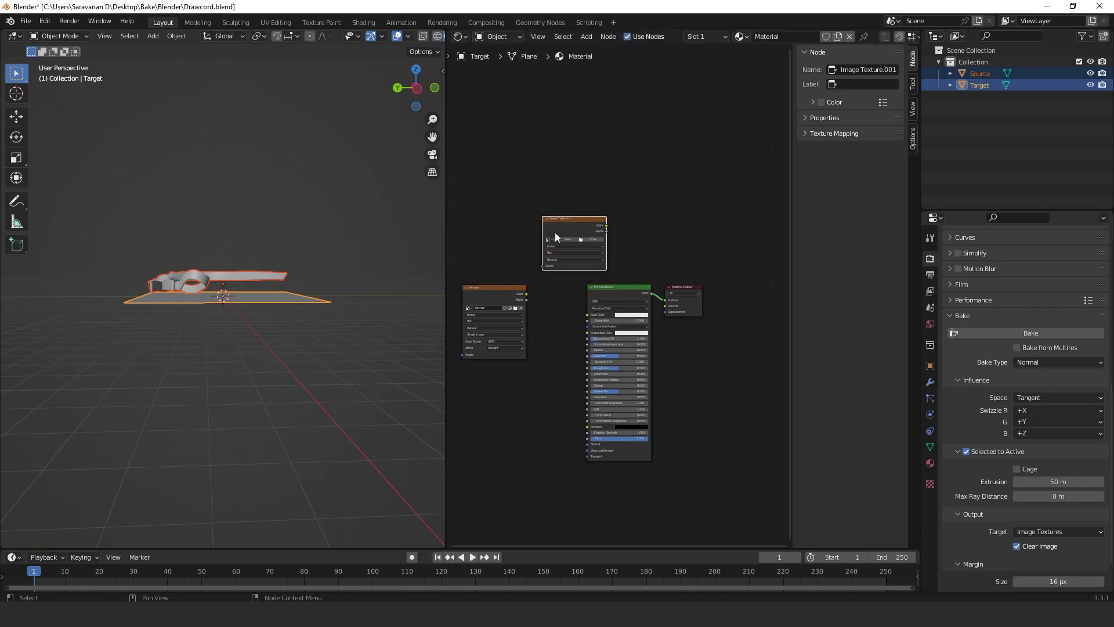
Step: Create a new 1024 px image named AO in the texture node
{"action": "left_click", "coordinate": [567, 239]}
{"action": "left_click", "coordinate": [582, 261]}
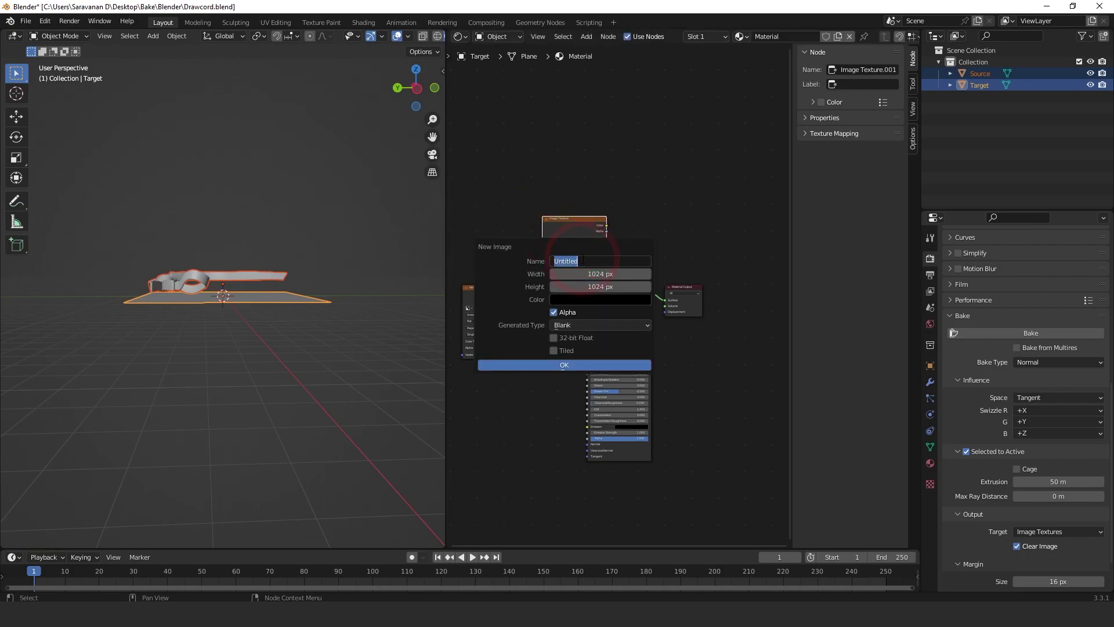
{"action": "type", "text": "ao"}
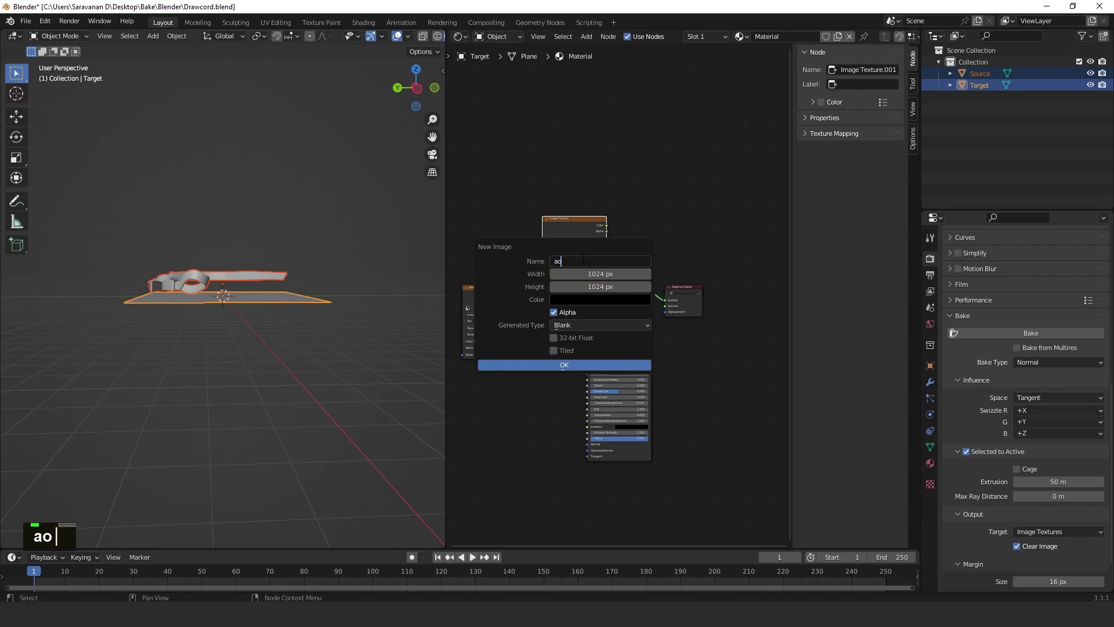
{"action": "key", "text": "BackSpace"}
{"action": "key", "text": "BackSpace"}
{"action": "type", "text": "AO"}
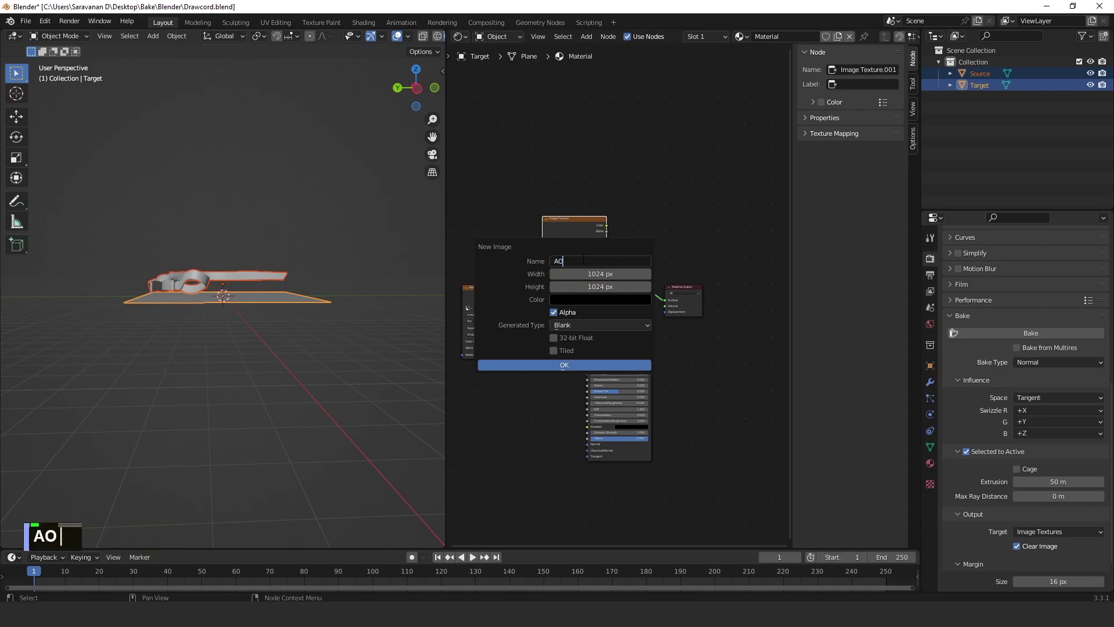
{"action": "left_click", "coordinate": [561, 365]}
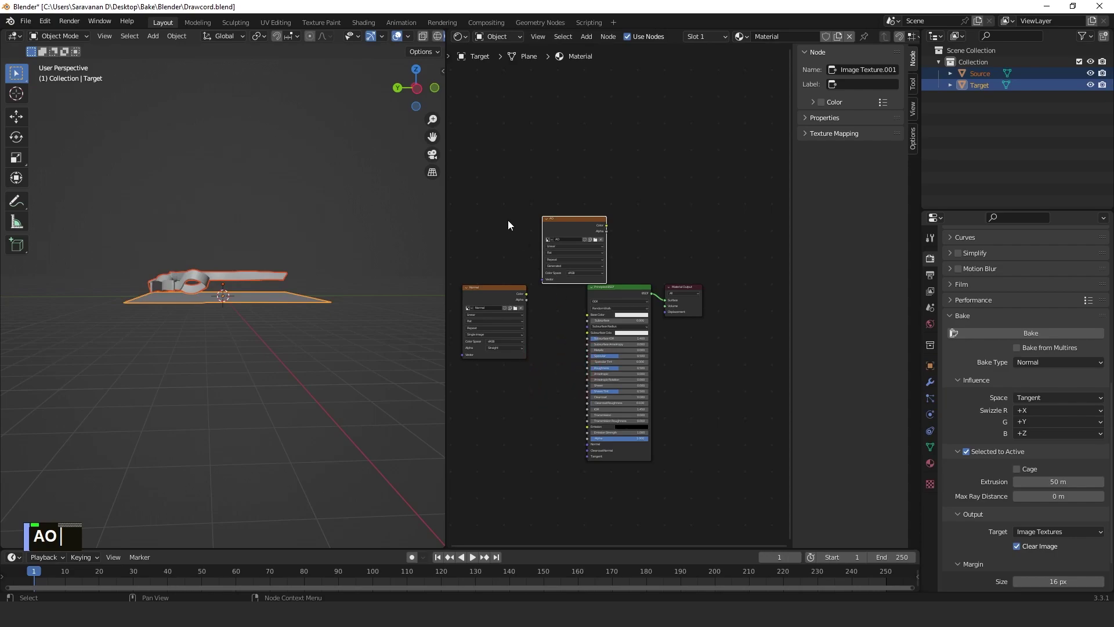
Step: Switch the bake type to Ambient Occlusion and bake it onto the AO image
{"action": "left_click", "coordinate": [1057, 363]}
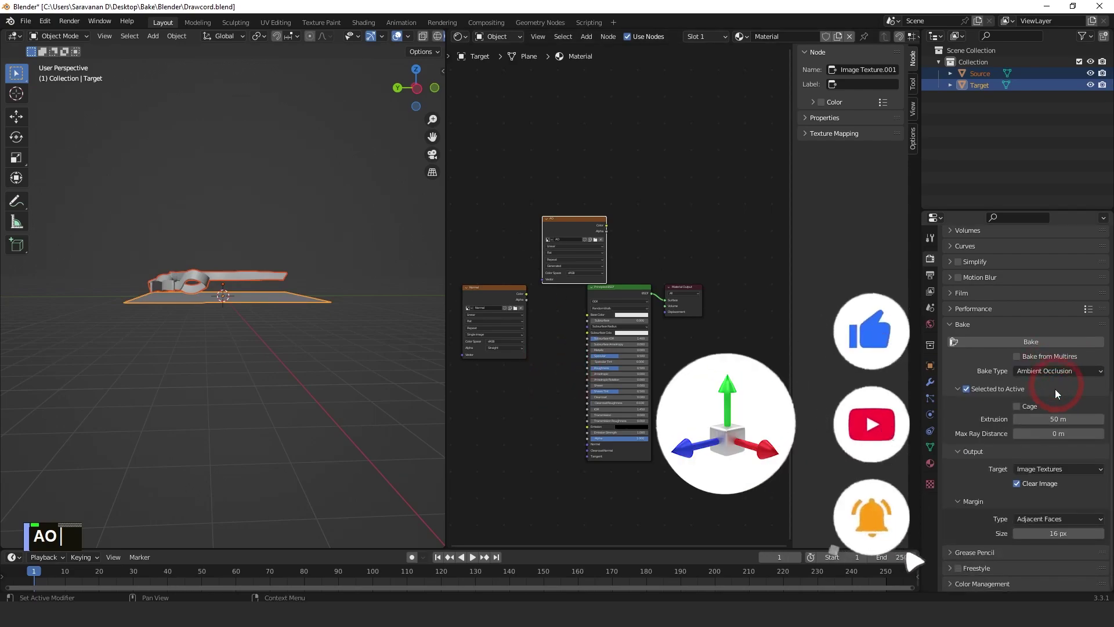
{"action": "left_click", "coordinate": [1023, 343]}
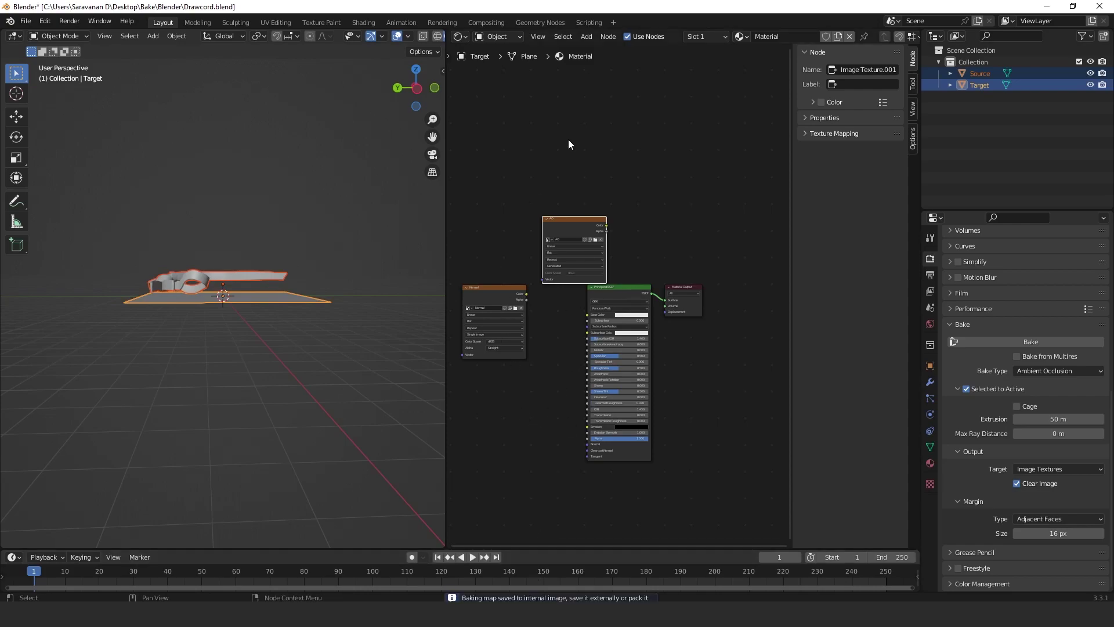
Step: Display the baked AO image in the Image Editor
{"action": "left_click", "coordinate": [465, 37]}
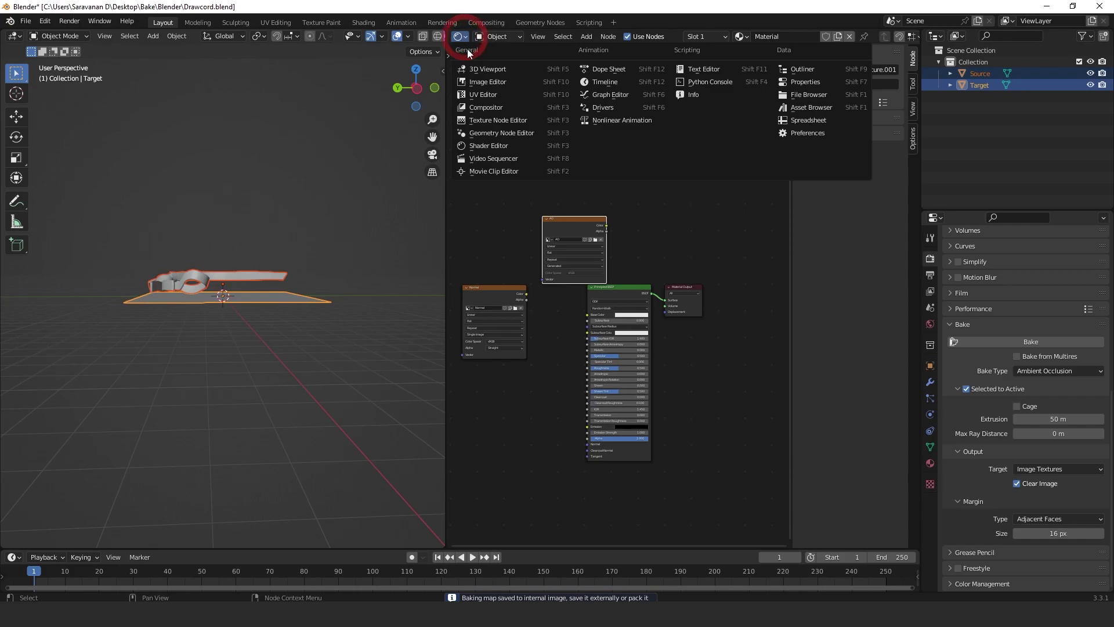
{"action": "left_click", "coordinate": [495, 95]}
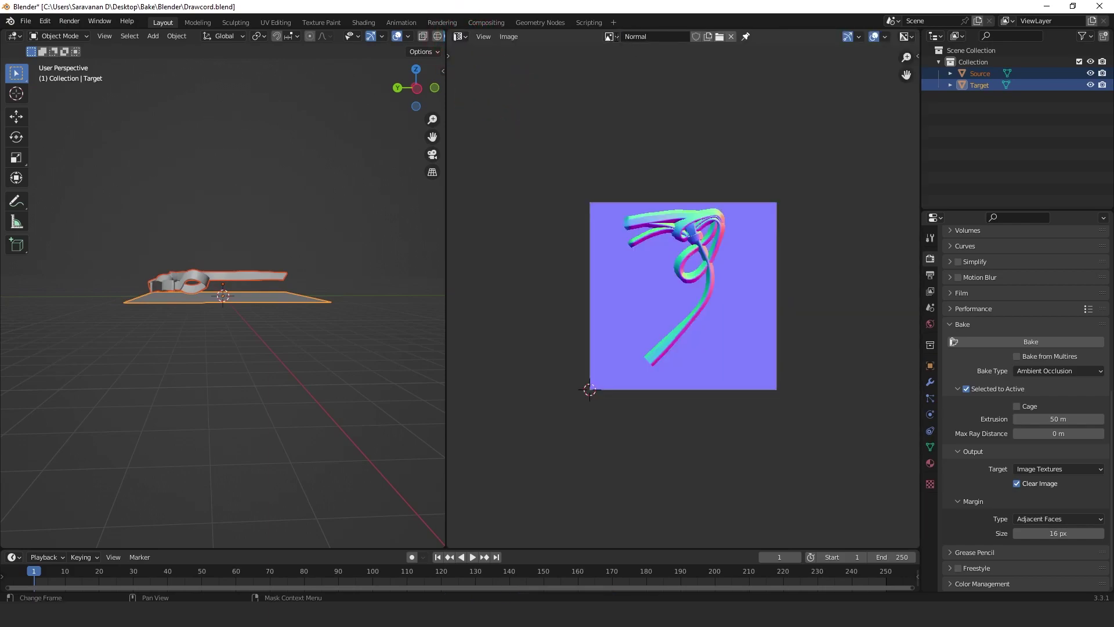
{"action": "left_click", "coordinate": [610, 36]}
{"action": "left_click", "coordinate": [634, 59]}
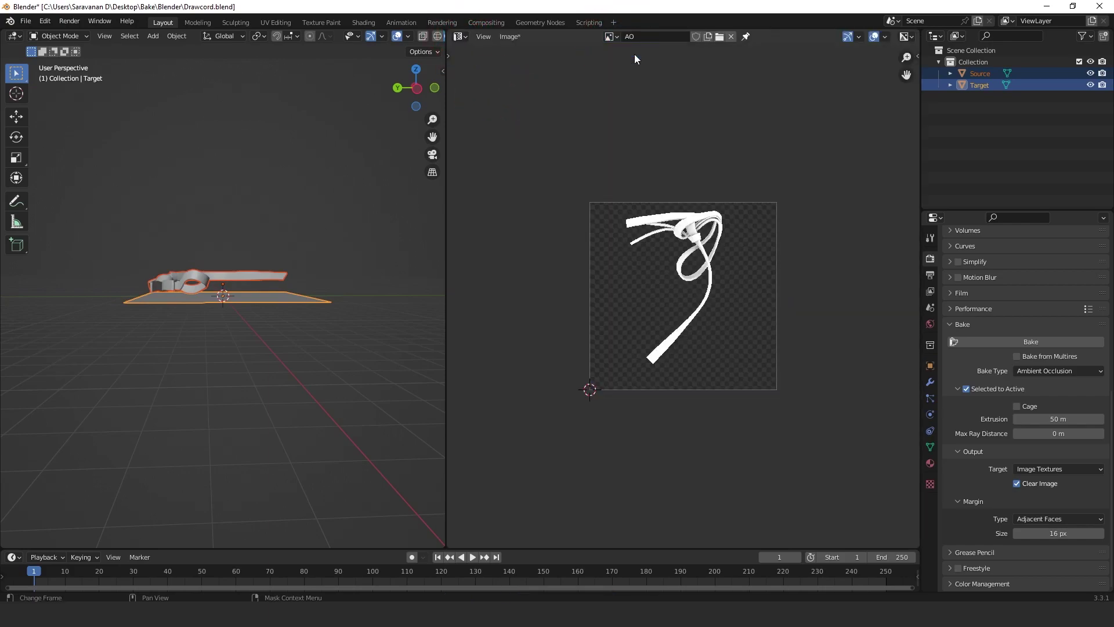
Step: Save the AO image as AO.png in the Bake\Blender folder
{"action": "left_click", "coordinate": [514, 37]}
{"action": "left_click", "coordinate": [548, 142]}
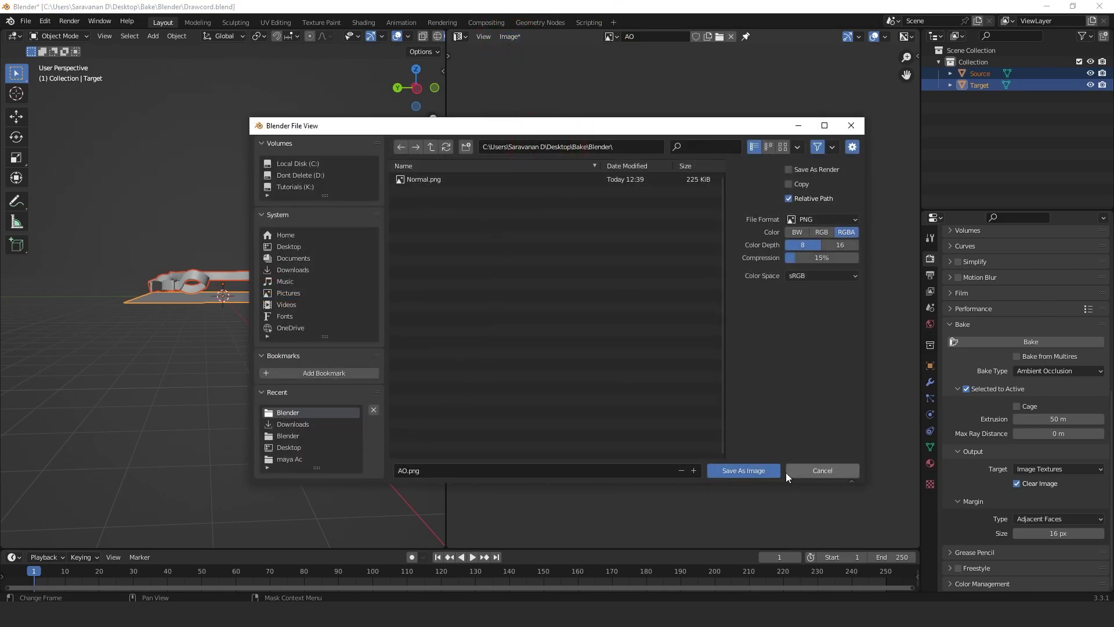
{"action": "left_click", "coordinate": [754, 471]}
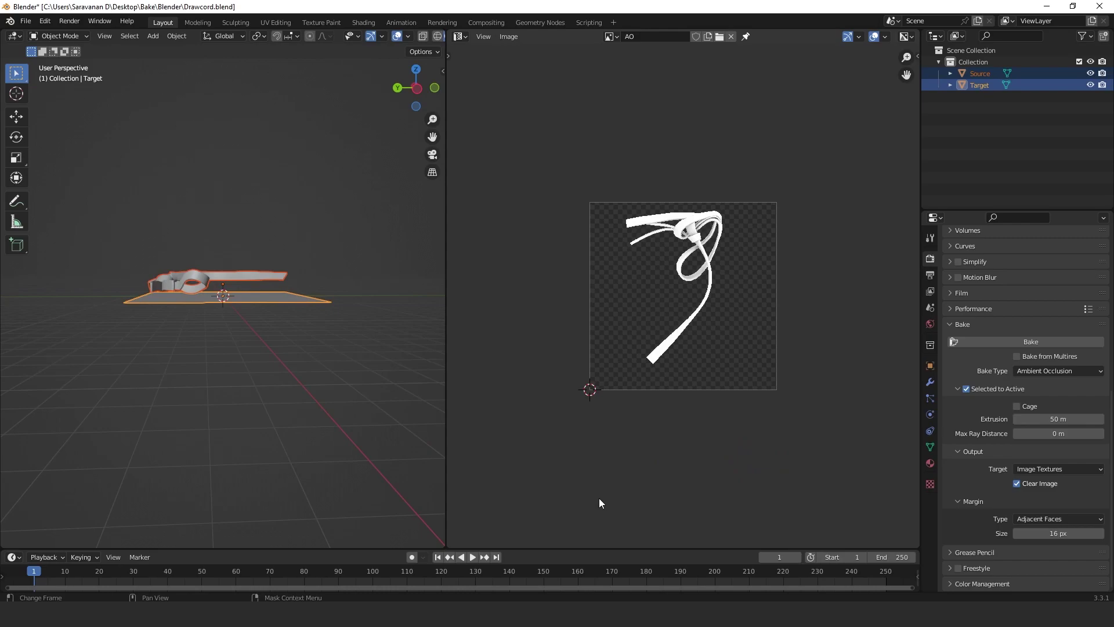